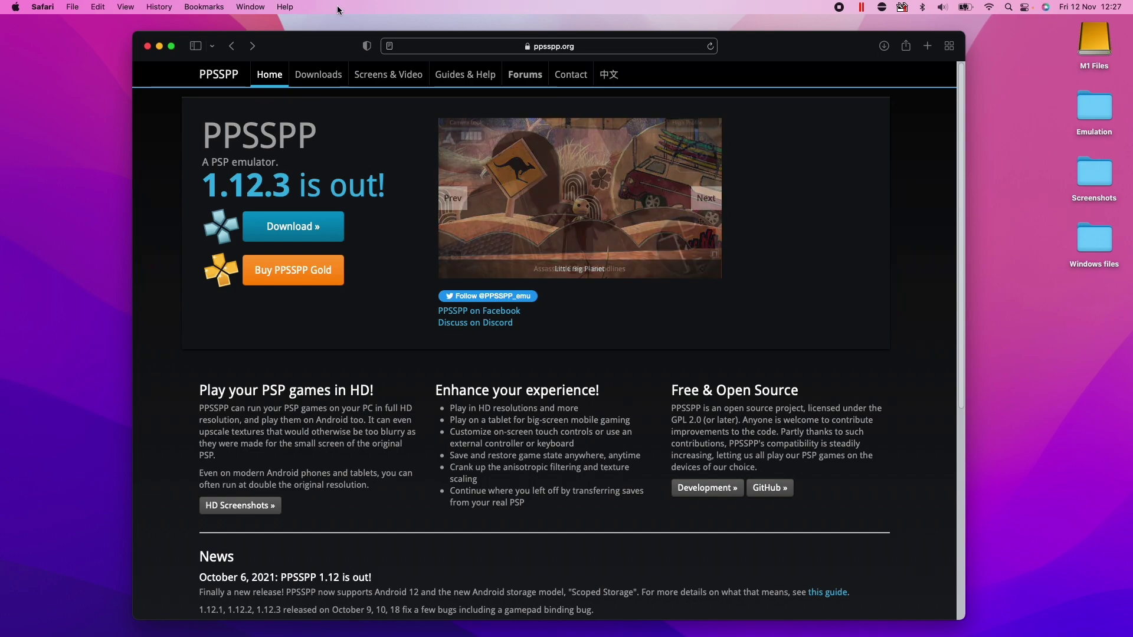
Step: Try to open the downloaded PPSSPPSDL application from the Downloads folder and cancel the warning dialog
drag(324, 49, 352, 53)
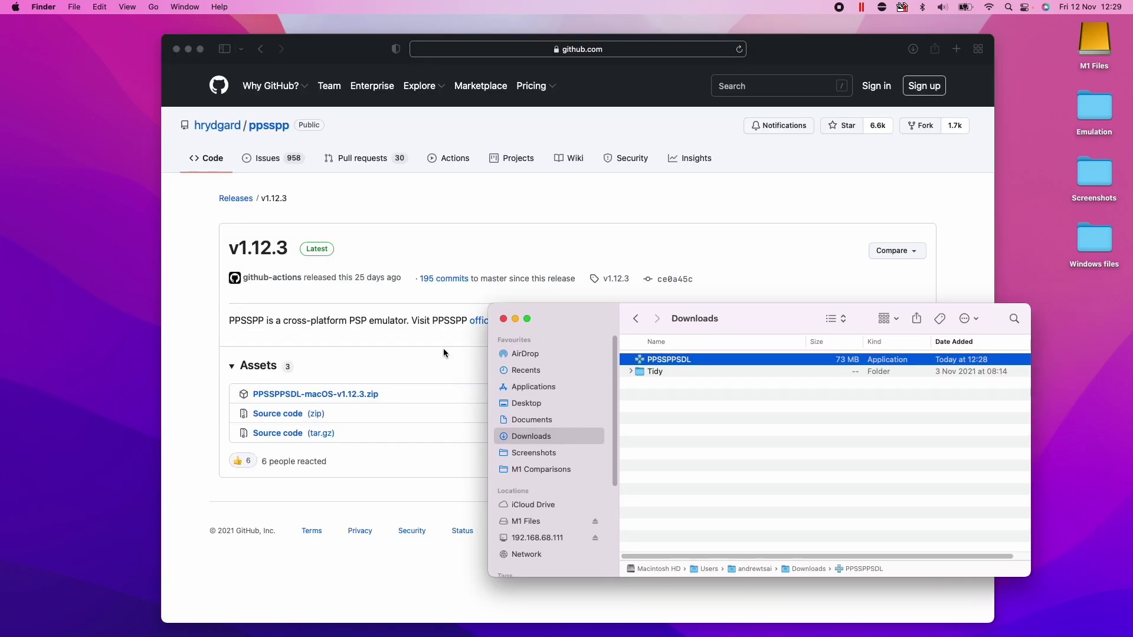
click(443, 348)
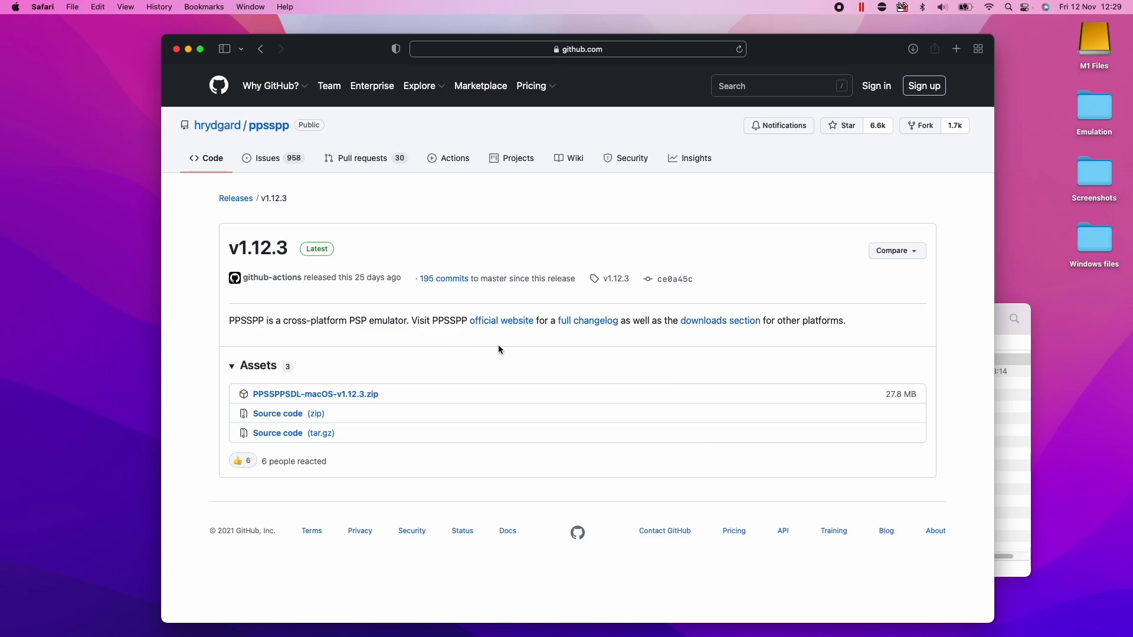
click(1012, 421)
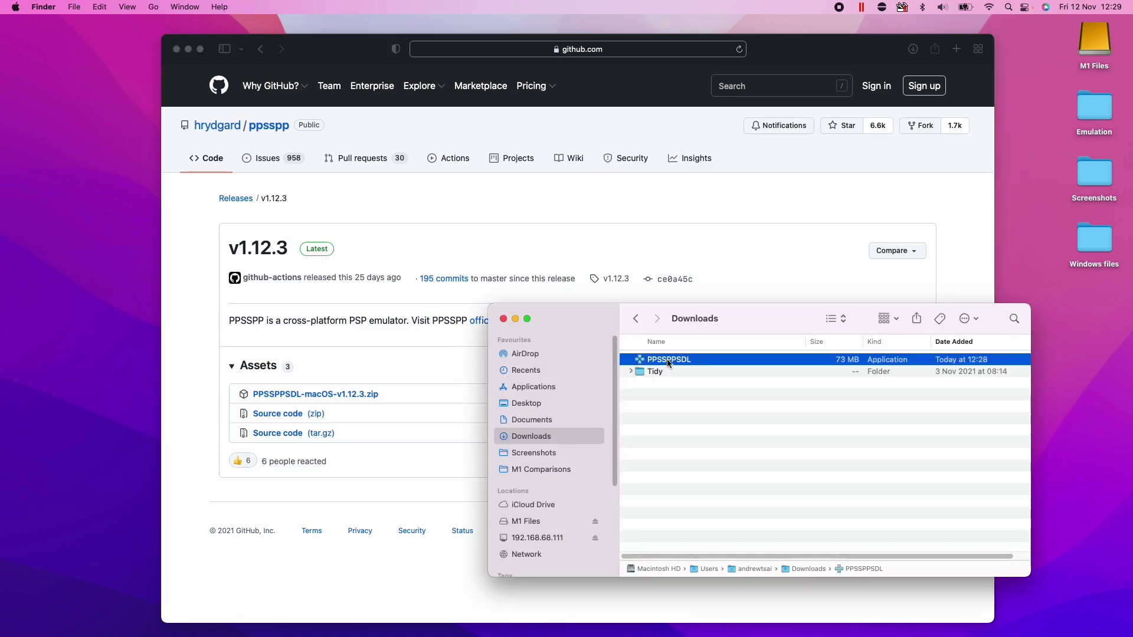
right_click(667, 359)
click(674, 362)
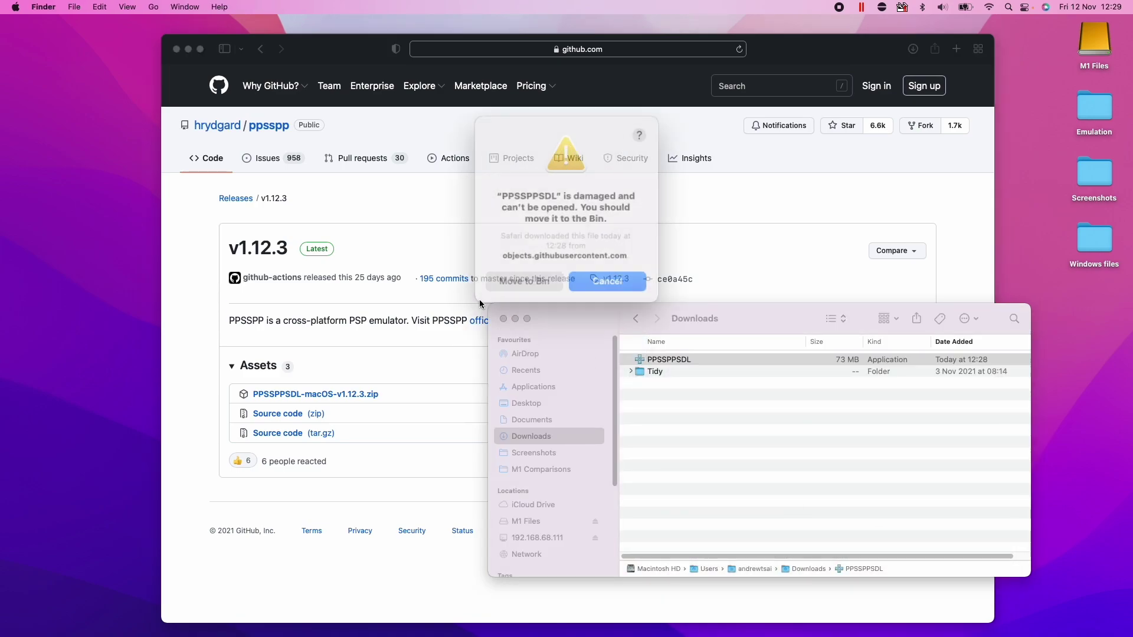
drag(567, 214, 620, 217)
click(601, 269)
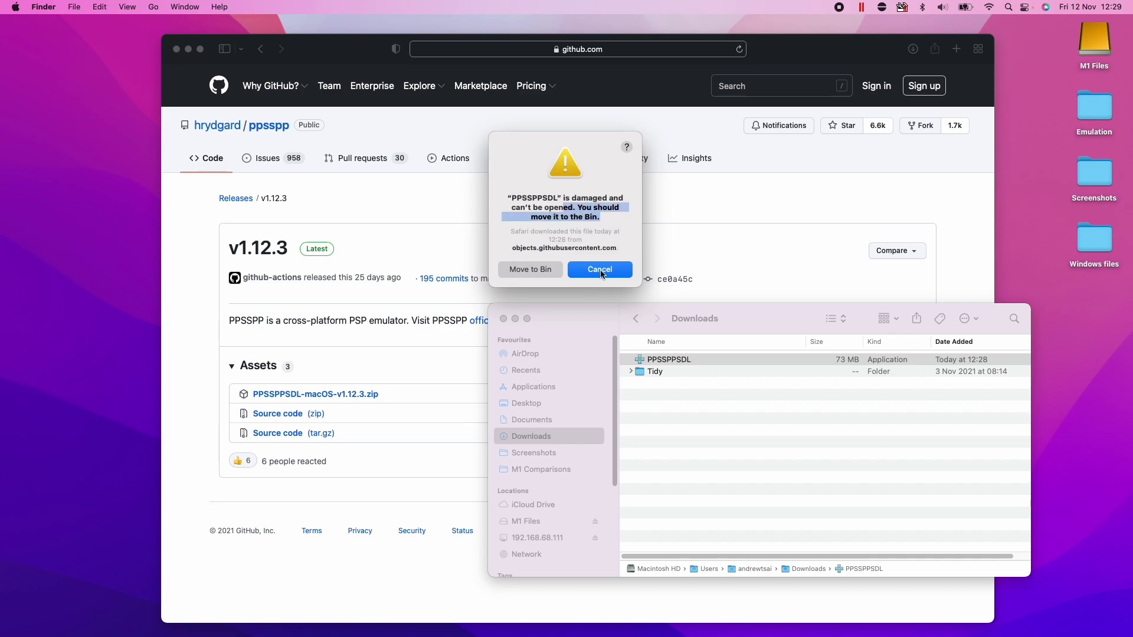
Step: Switch to Safari and open the Homebrew website at brew.sh
click(259, 337)
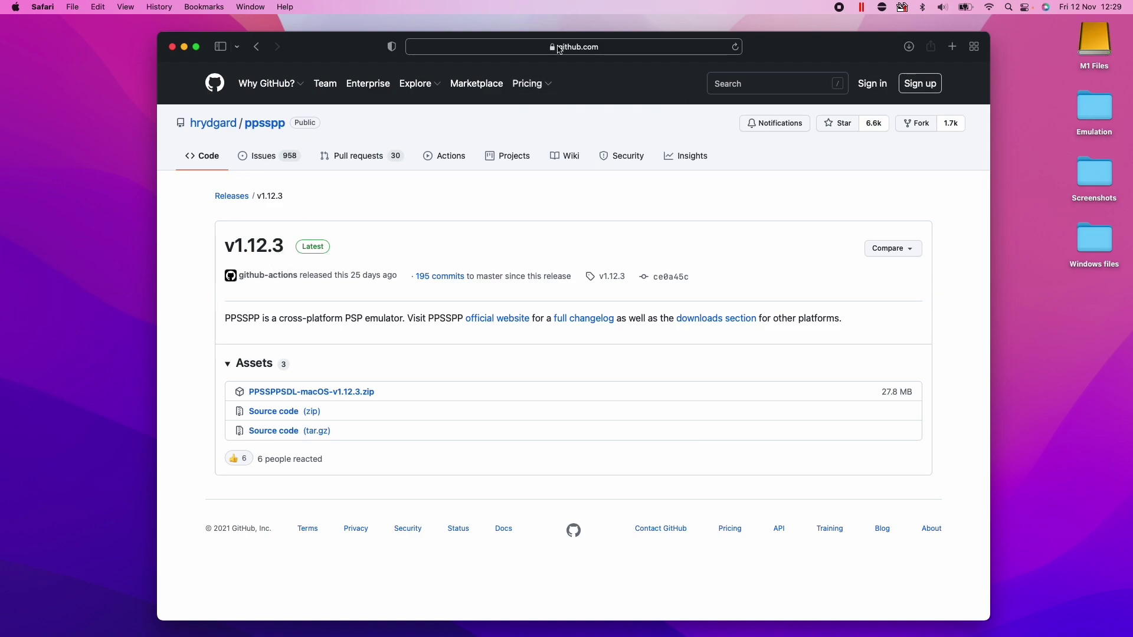
key(super+l)
text(brew.sh)
key(Return)
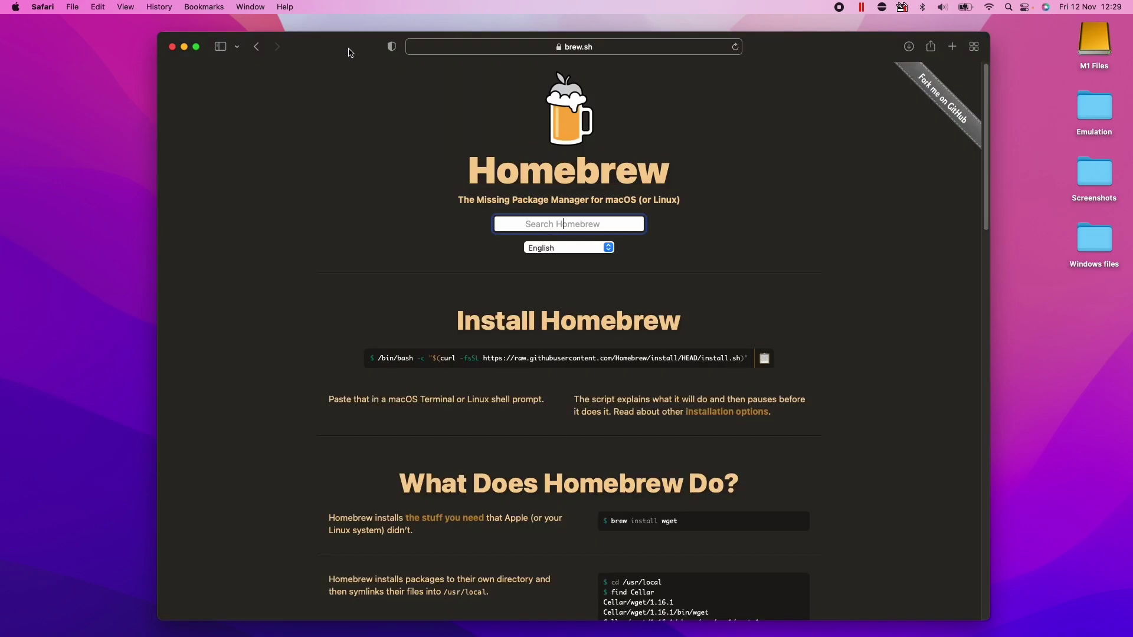
drag(349, 52, 230, 50)
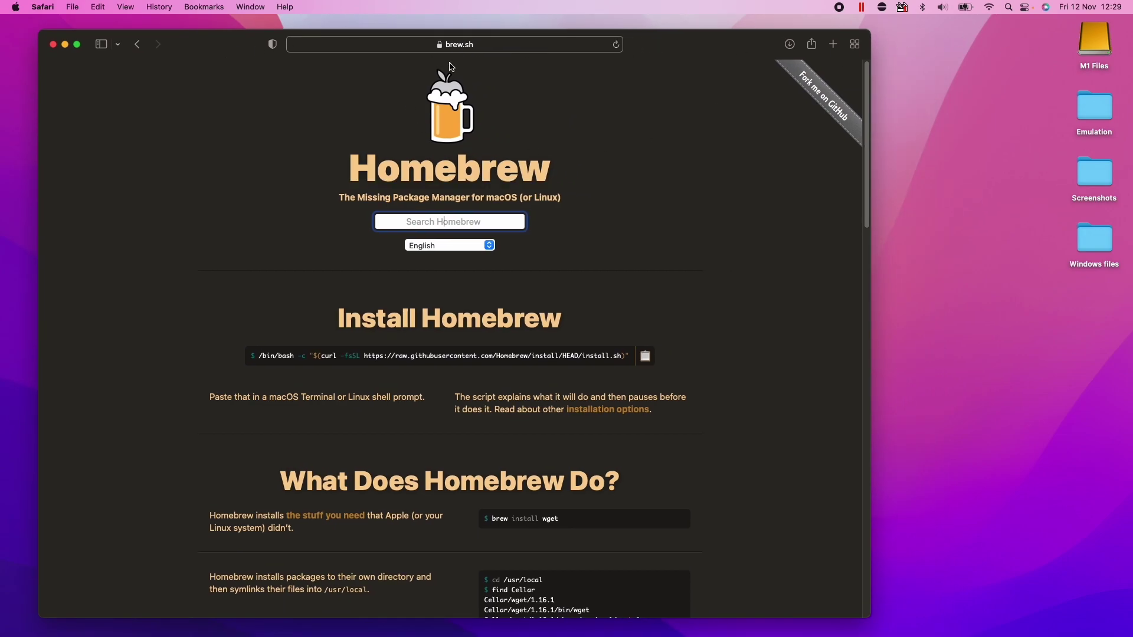
Step: Copy the Homebrew installation command from the Install Homebrew section of the page
click(471, 48)
key(Escape)
drag(260, 359, 525, 322)
click(645, 356)
Step: Find and launch Terminal through Spotlight and enlarge its text for easier reading
click(1010, 9)
text(terminal)
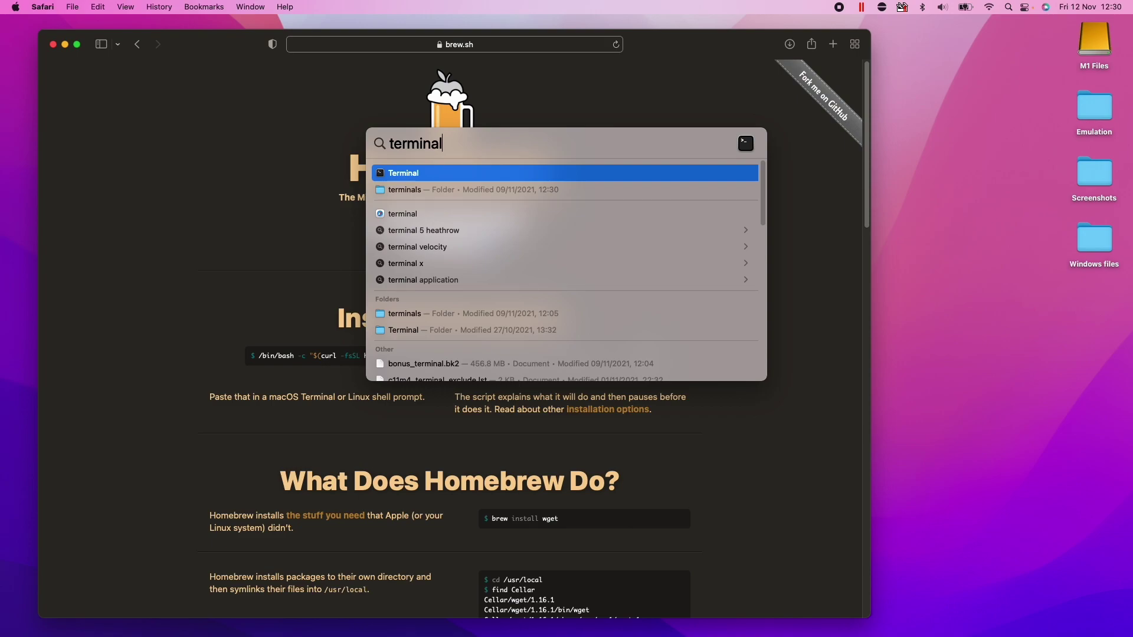
key(Return)
key(super+plus)
key(super+plus)
key(super+plus)
key(super+plus)
key(super+plus)
key(super+plus)
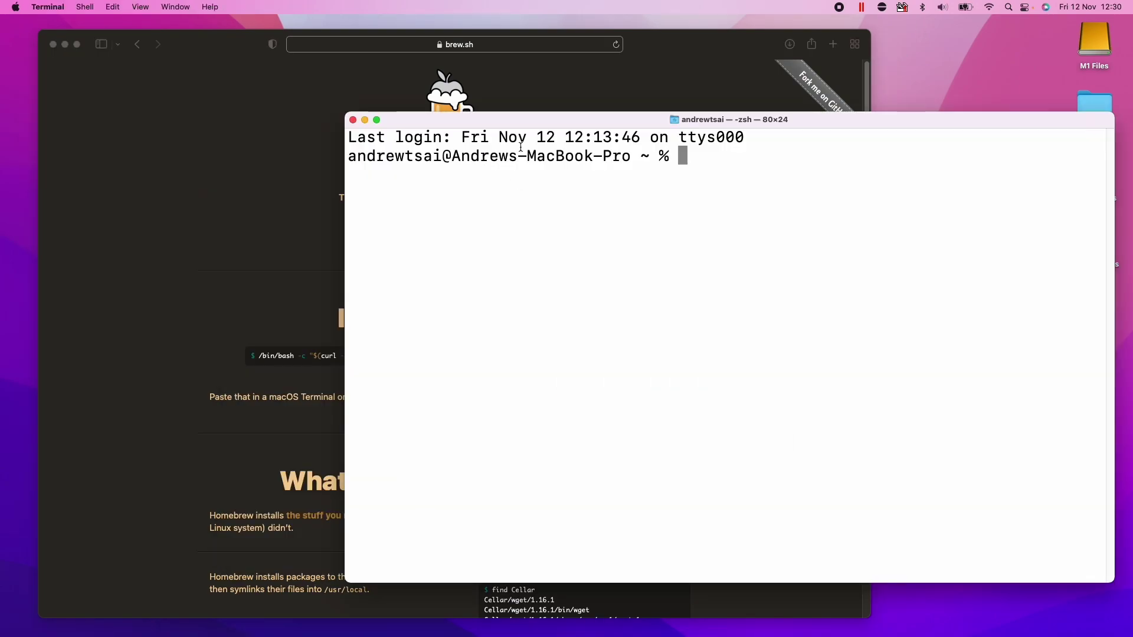
Step: Paste the copied Homebrew installation command at the prompt and run it
double_click(698, 157)
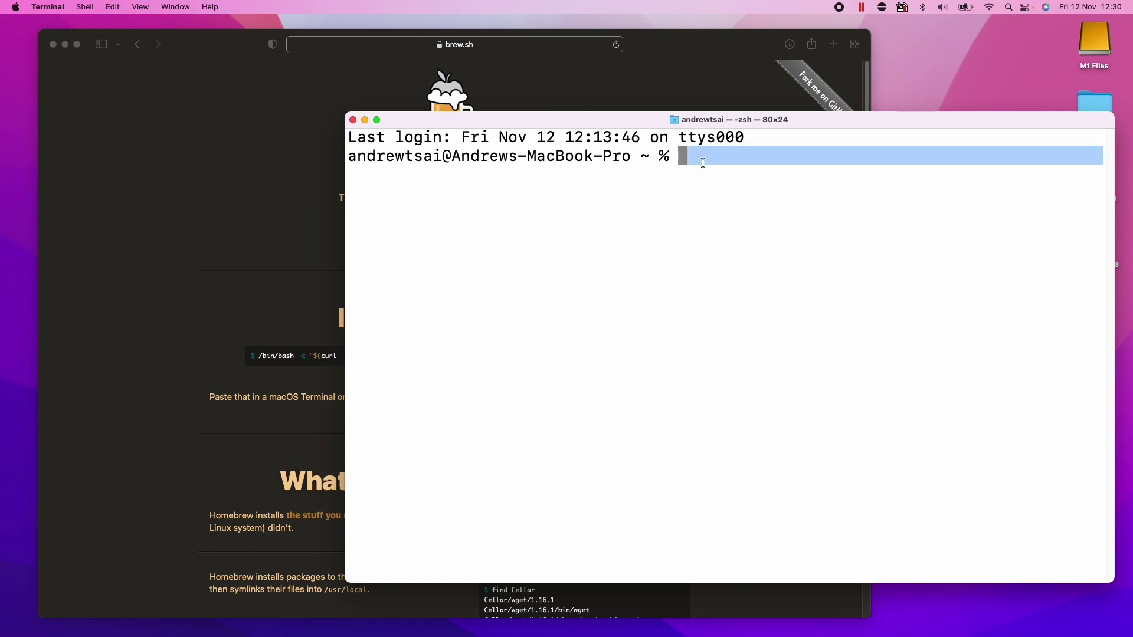
click(702, 160)
right_click(690, 159)
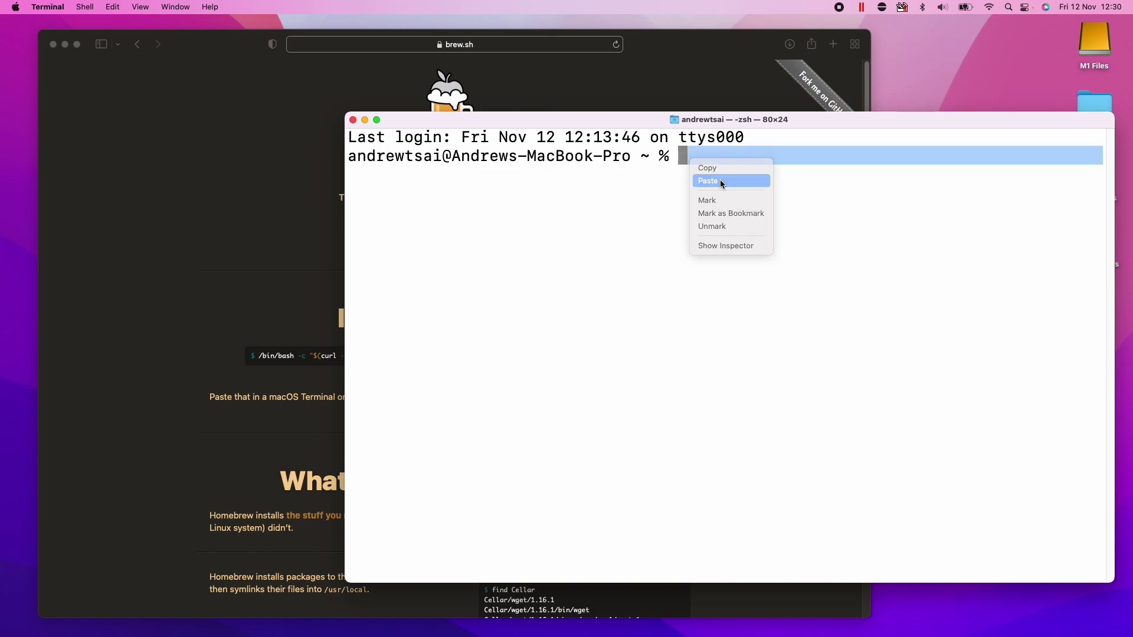
click(721, 181)
key(Return)
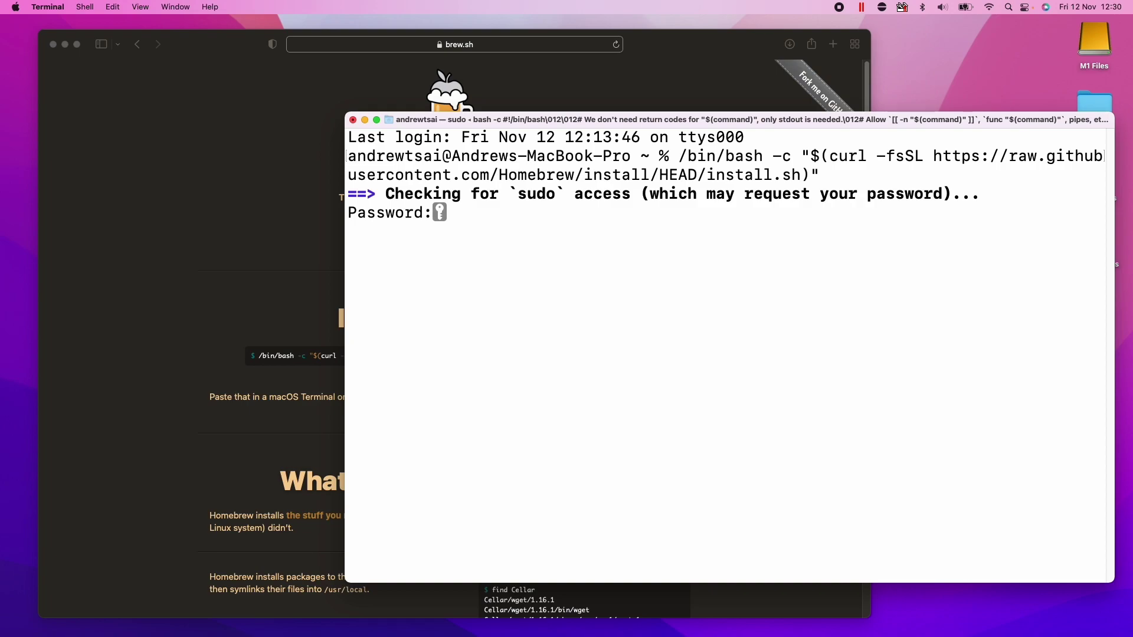
Step: Authorise the Homebrew installation with the account password whenever requested and confirm continuing with the listed changes
key(Return)
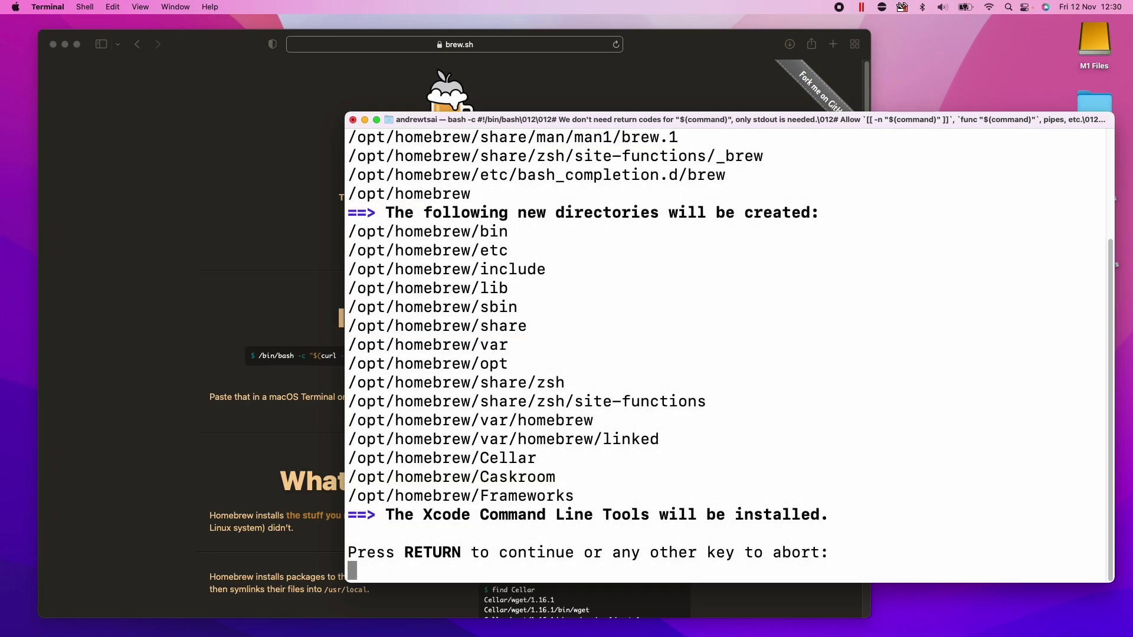
key(Return)
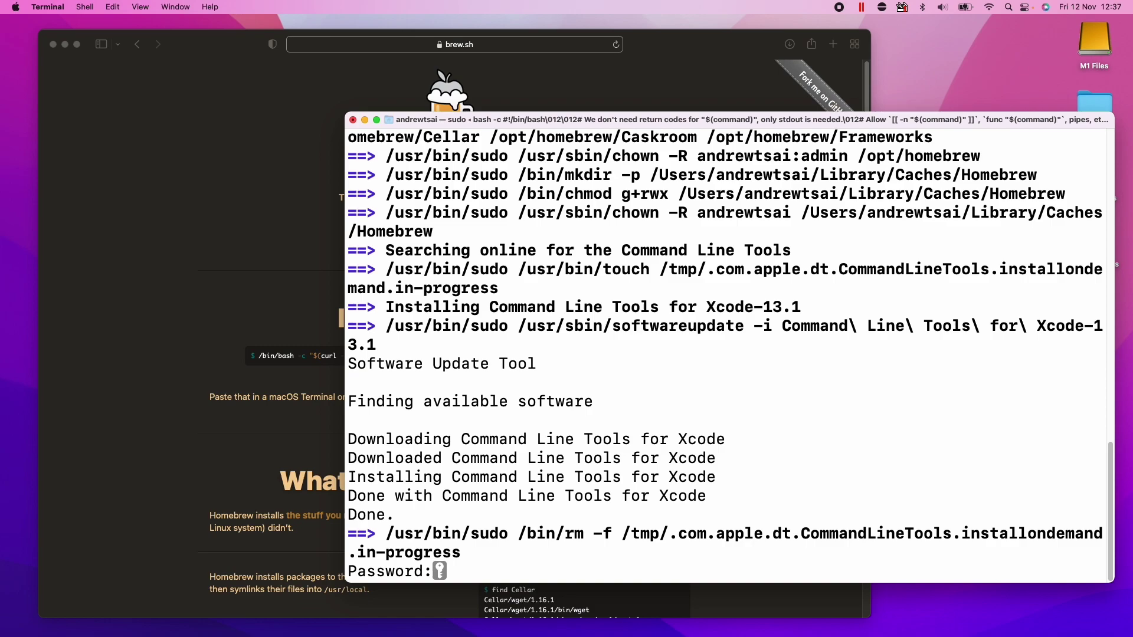
key(Return)
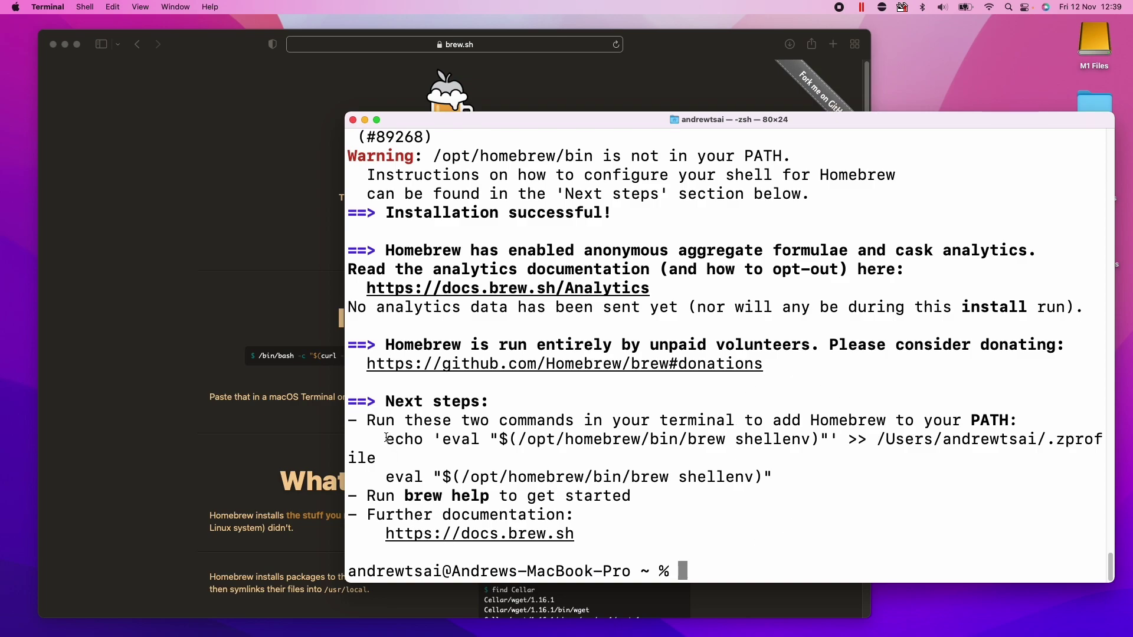
Step: Copy the two shellenv commands from the Next steps output and run them to add Homebrew to the PATH
drag(386, 439, 780, 473)
right_click(504, 441)
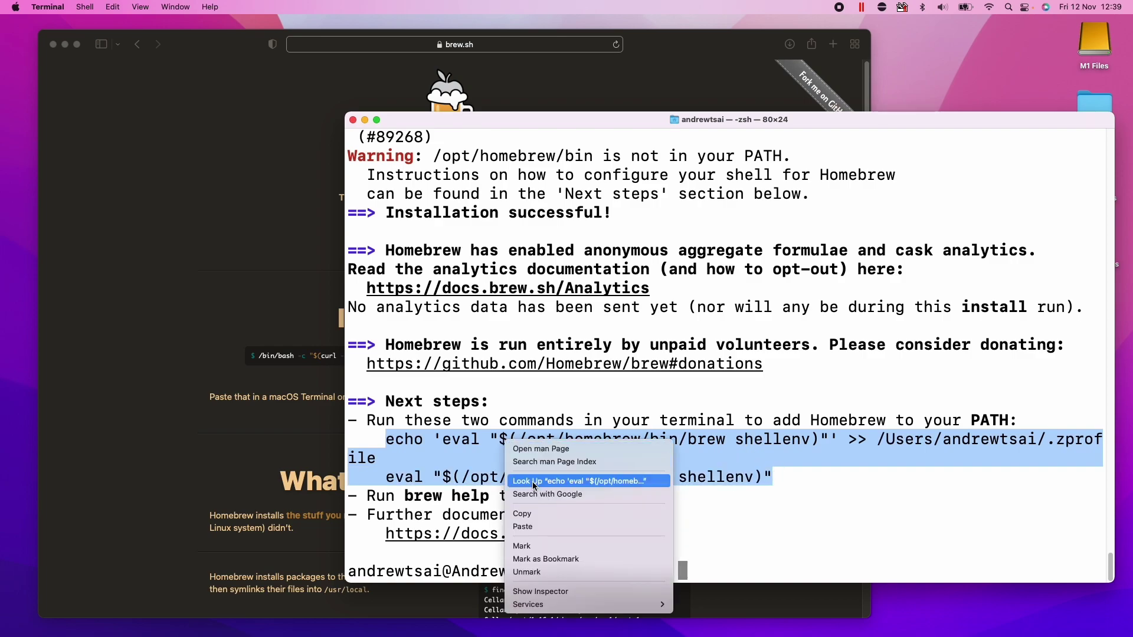
click(543, 513)
click(695, 571)
right_click(695, 571)
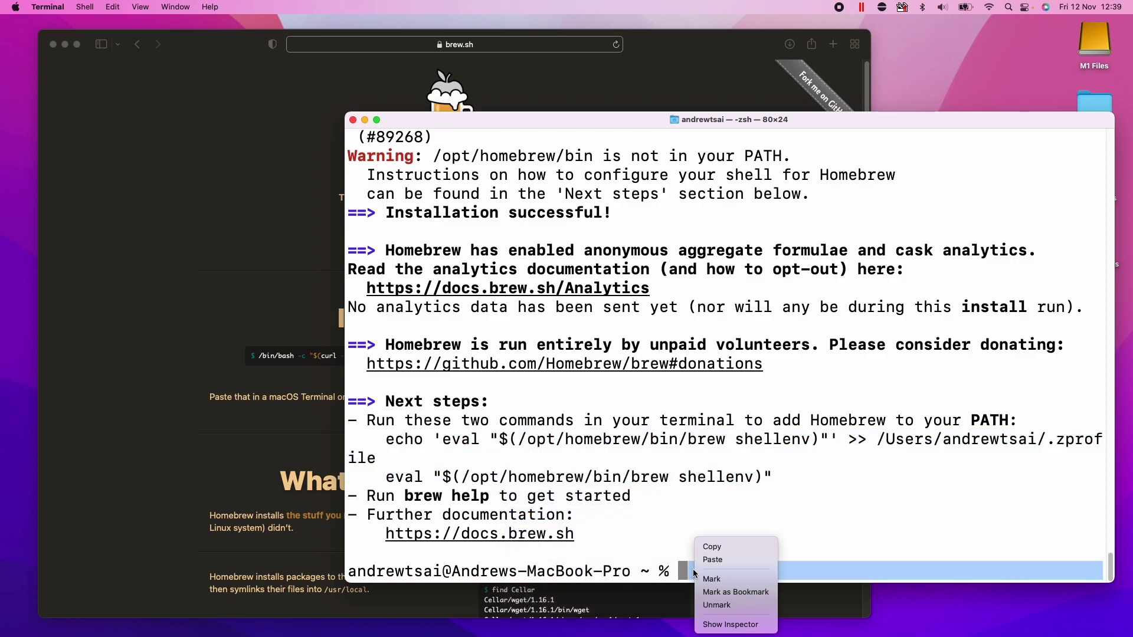
click(719, 557)
key(Return)
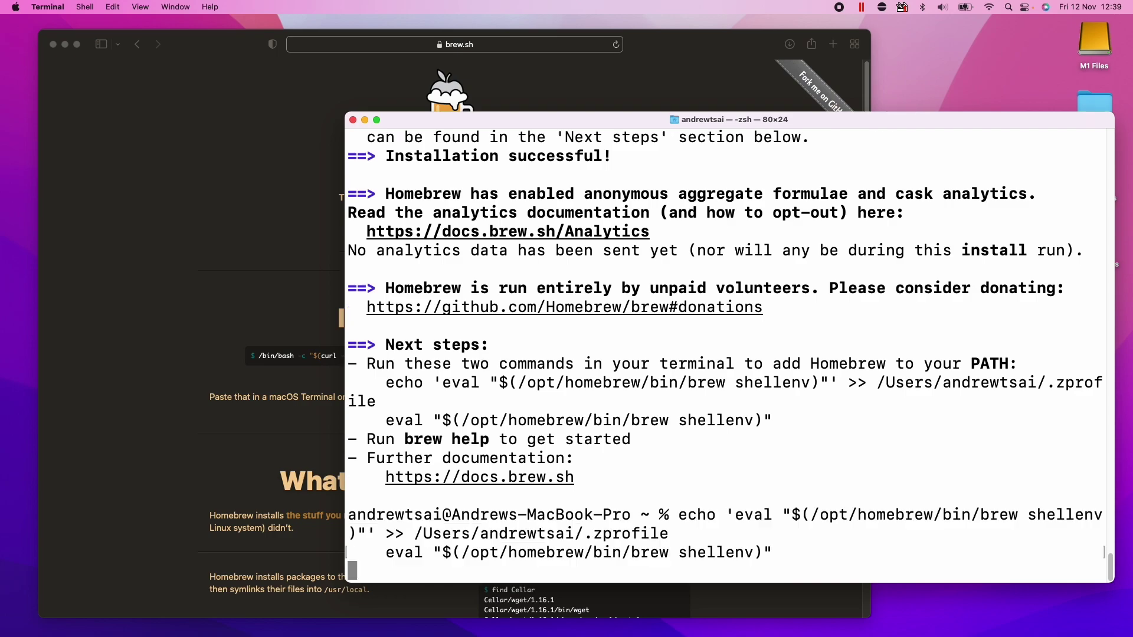
Step: Run brew to check that the command is available, and install the emulator with brew install ppsspp
text(brew)
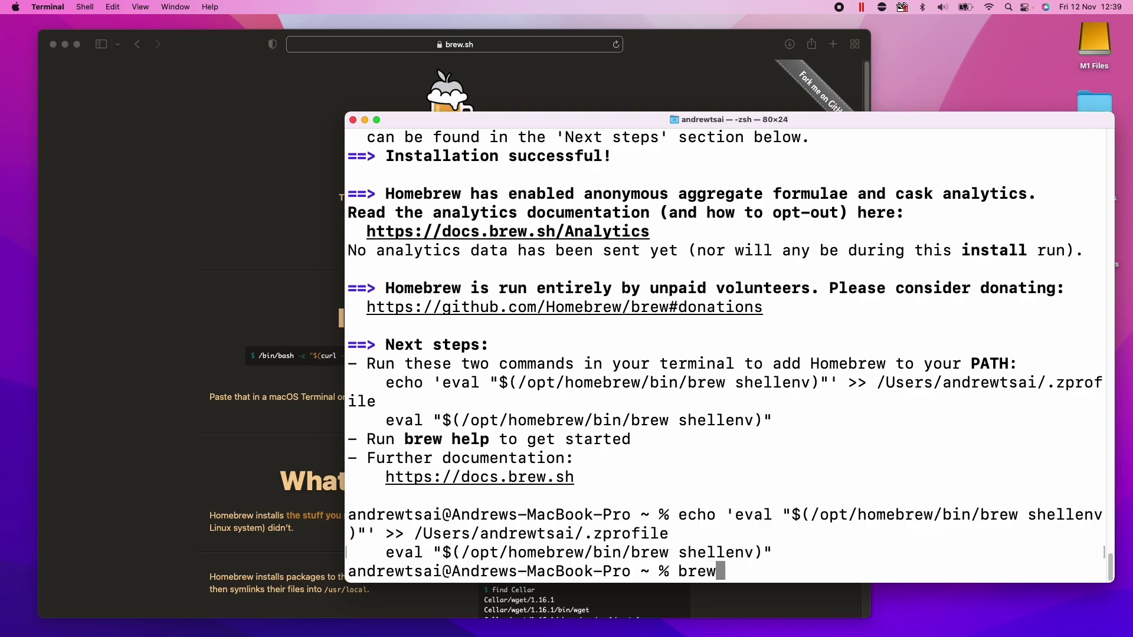
key(Return)
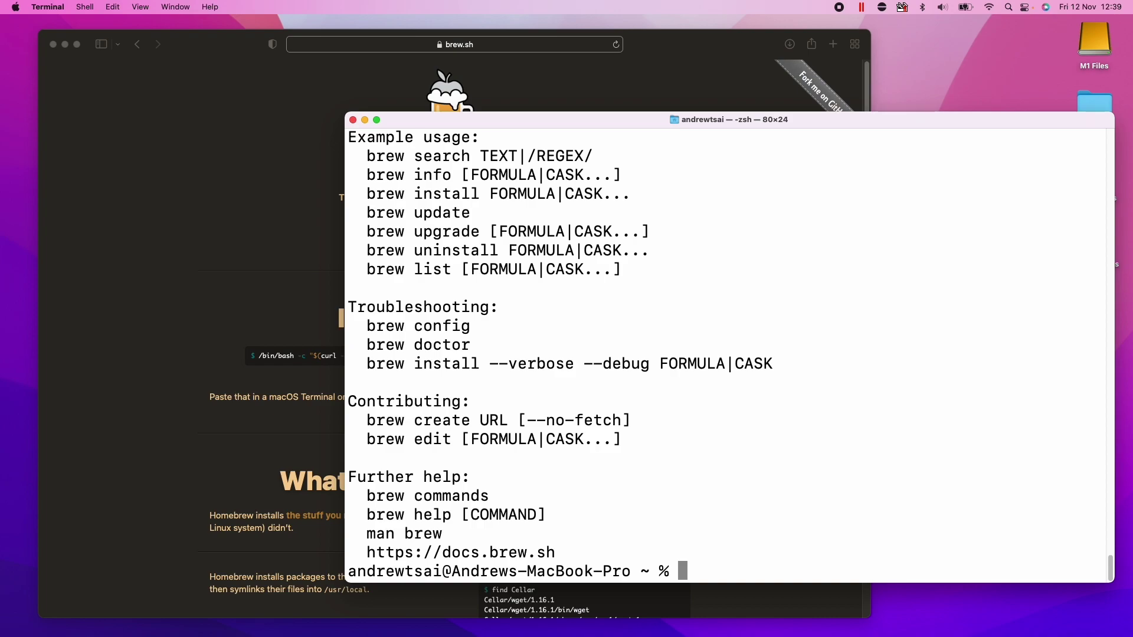
text(brew install ppsspp)
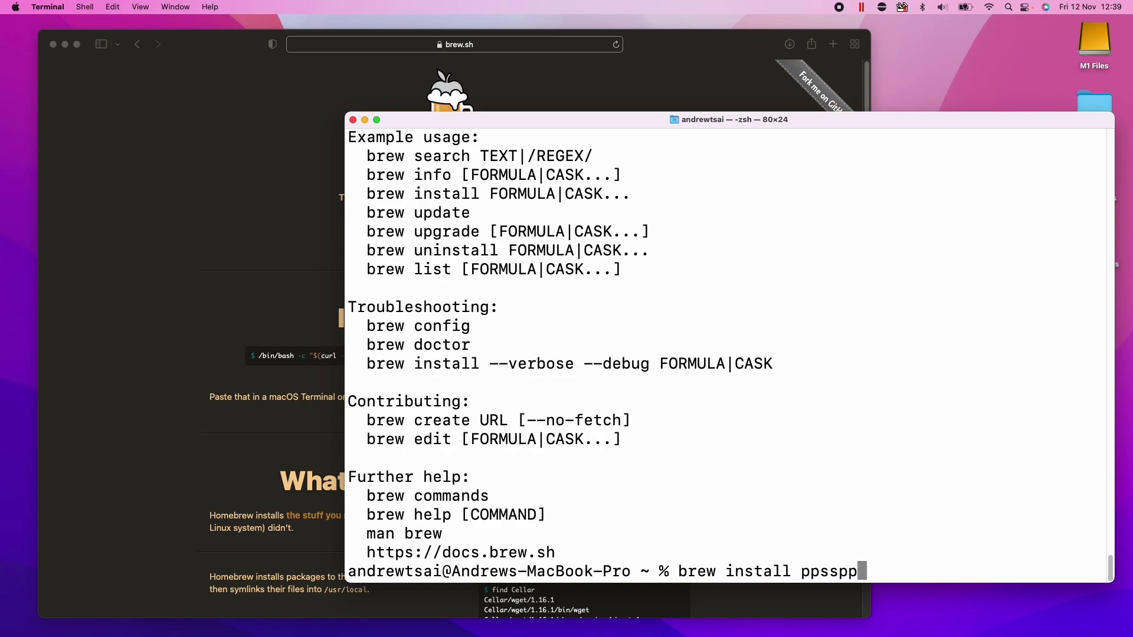
key(Return)
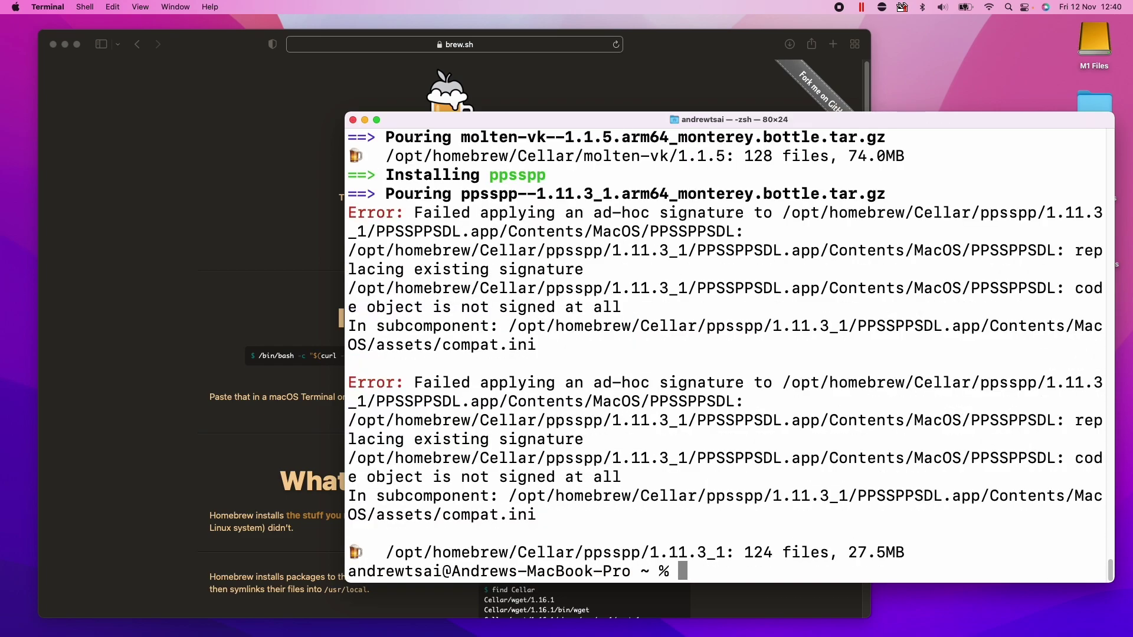
Step: Highlight the ppsspp install path in the output and go to the /opt folder in Finder
drag(516, 325, 779, 326)
click(599, 326)
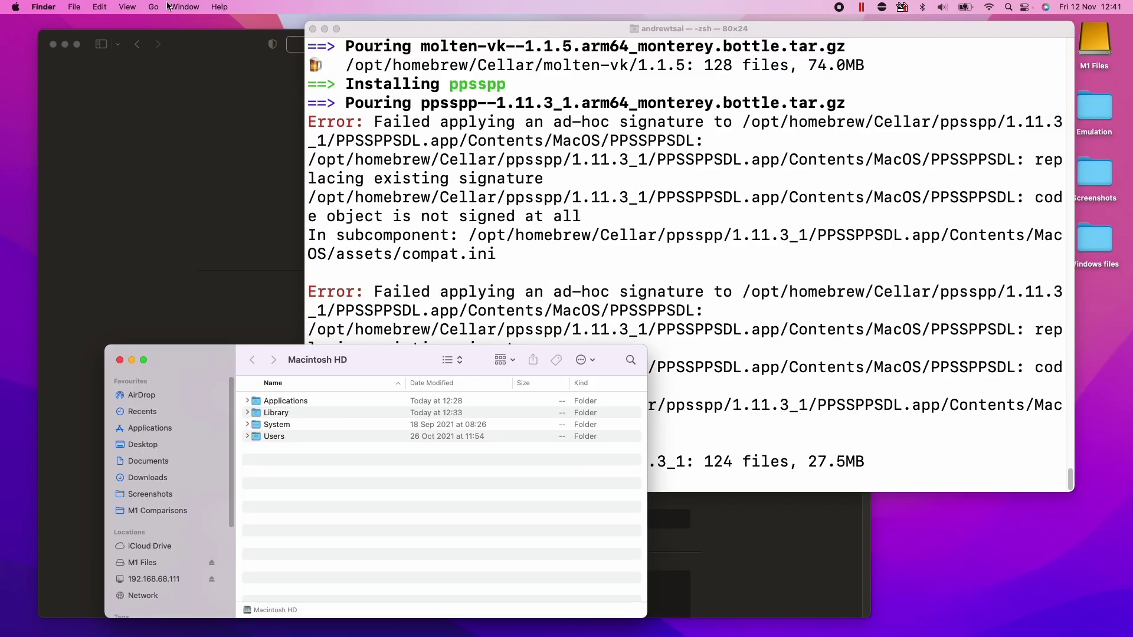
click(167, 6)
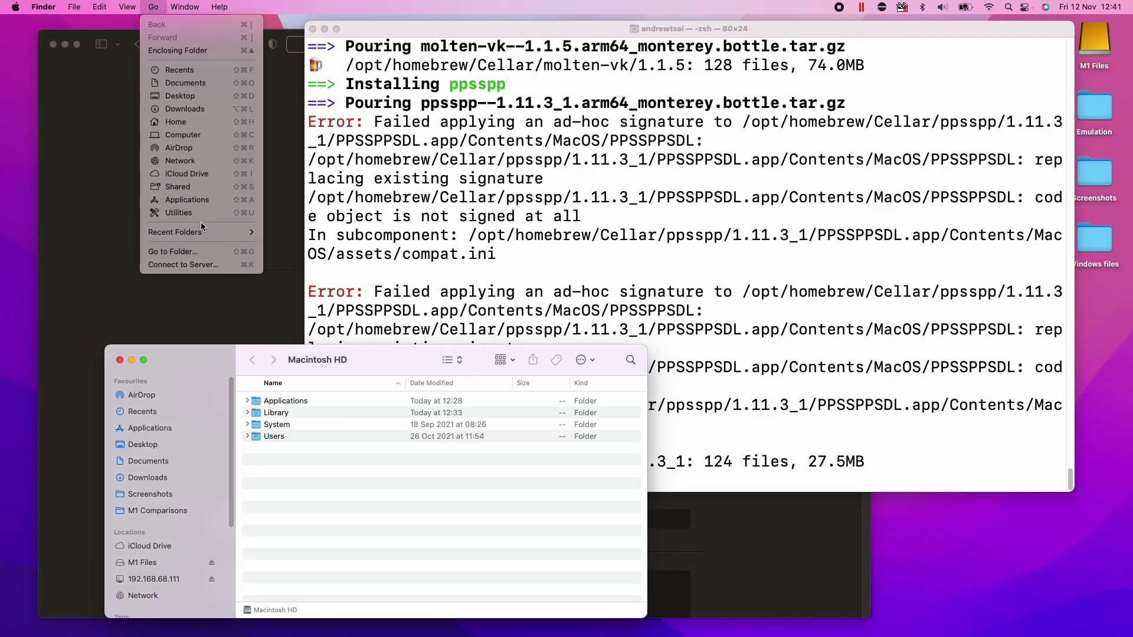
click(216, 248)
text(/opt)
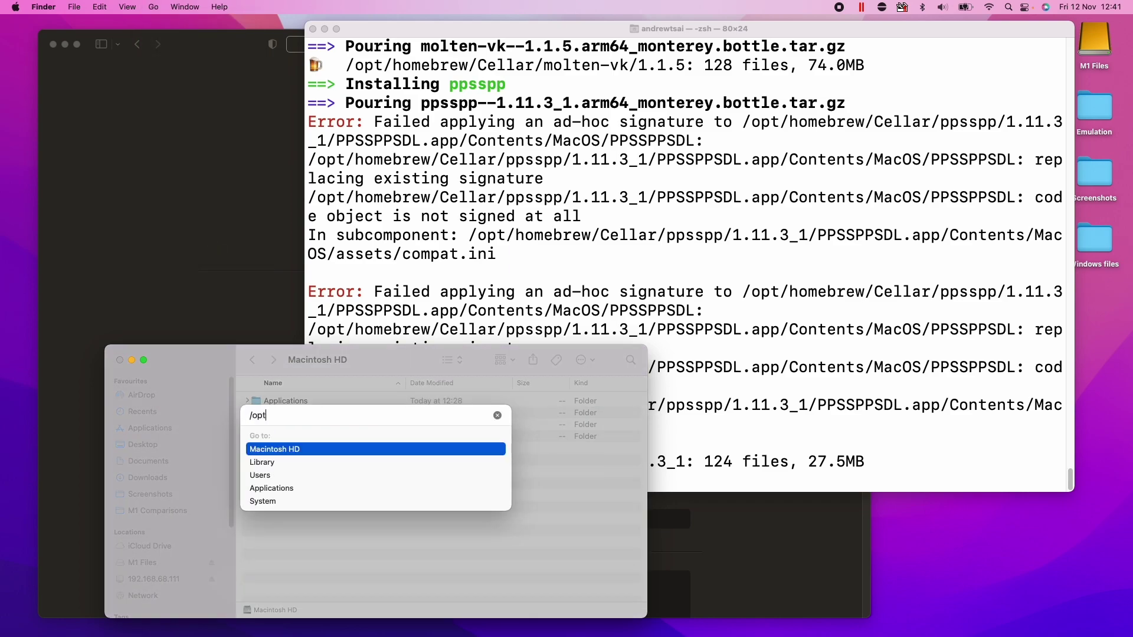
key(Return)
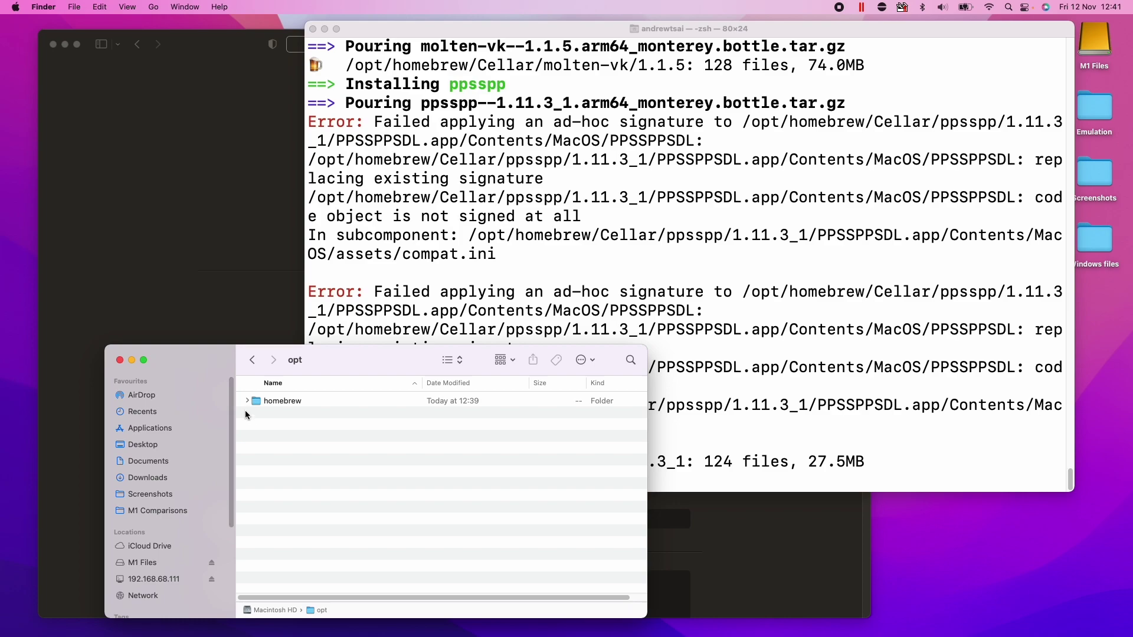
Step: Browse through homebrew, Cellar and ppsspp, expand the 1.11.3_1 folder and select the PPSSPPSDL application
double_click(254, 402)
double_click(274, 424)
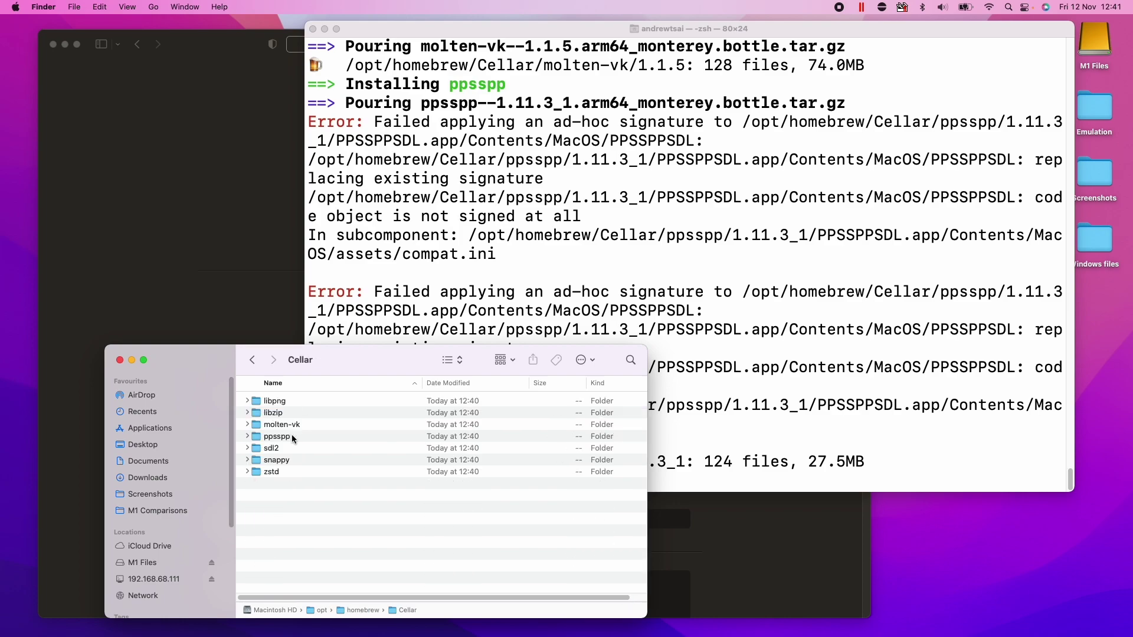
click(279, 440)
double_click(280, 438)
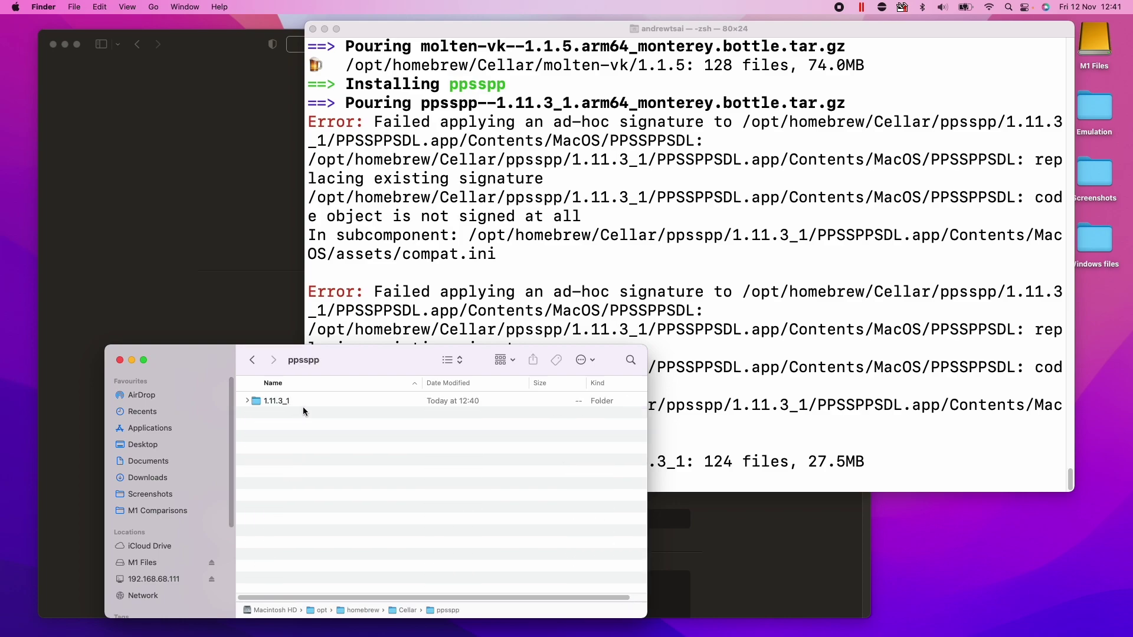
click(255, 406)
click(247, 401)
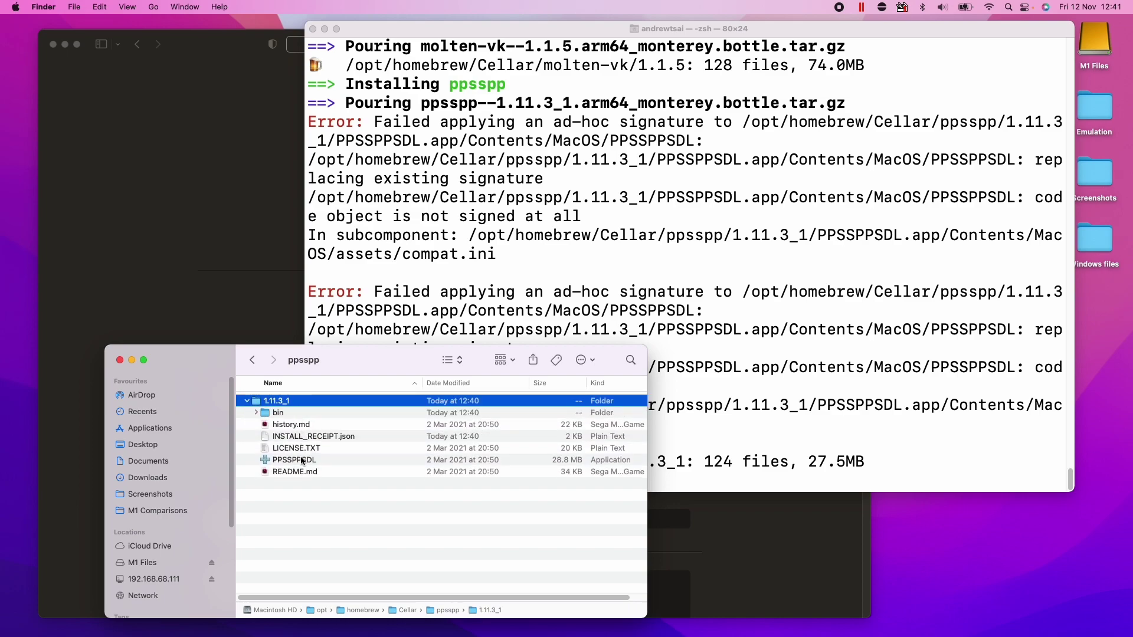
click(300, 464)
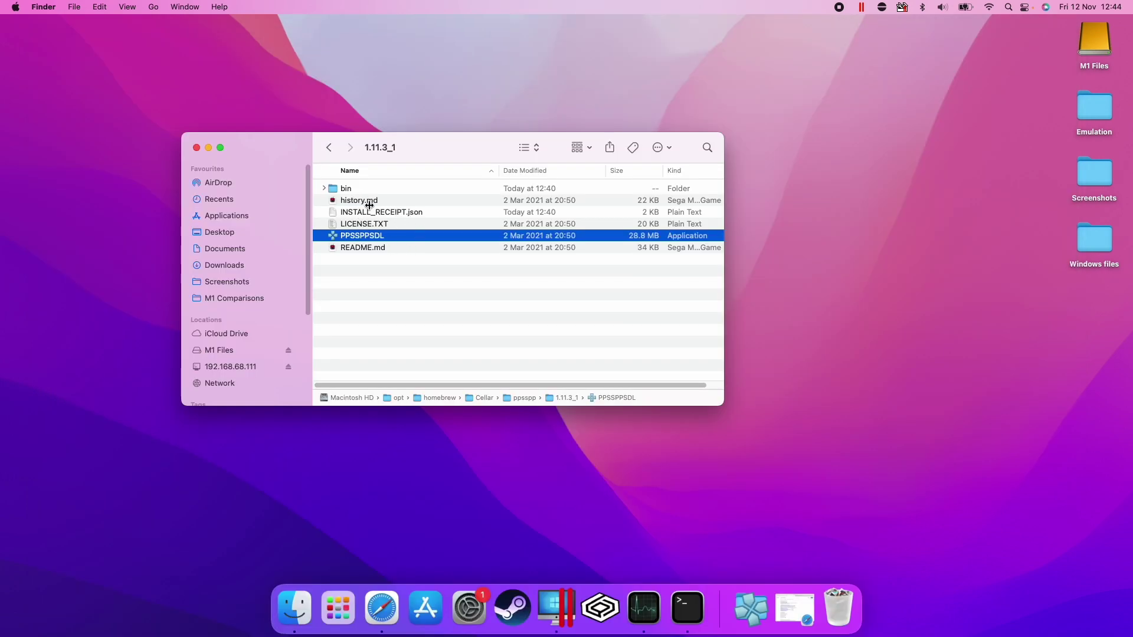
Step: Launch PPSSPPSDL from the 1.11.3_1 folder and open System Preferences from its keystroke access request
click(374, 247)
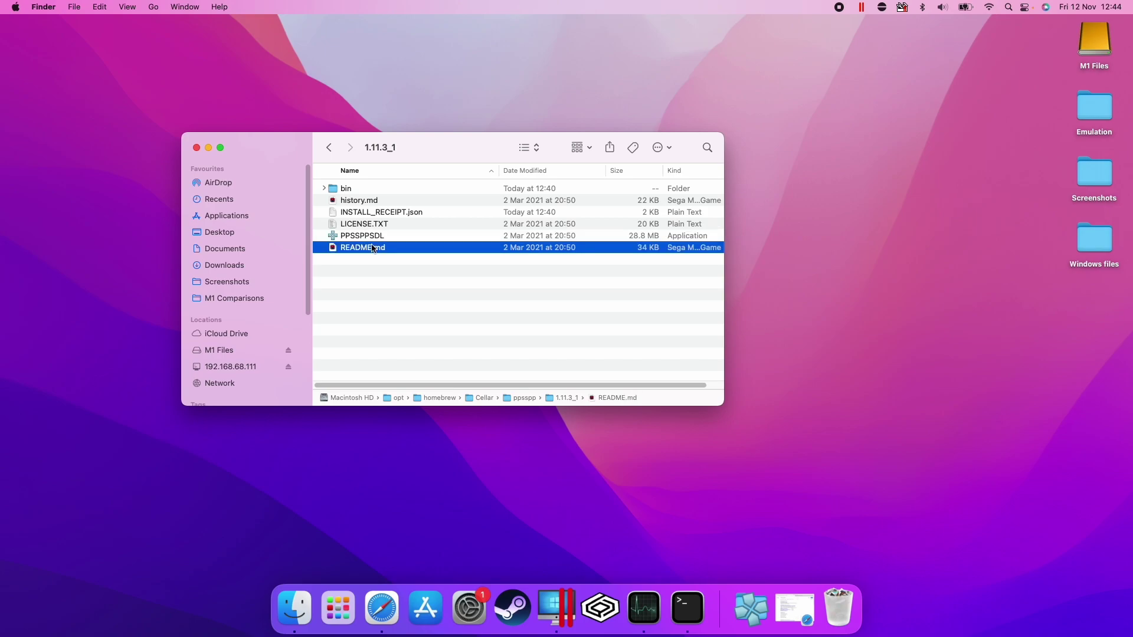
click(372, 235)
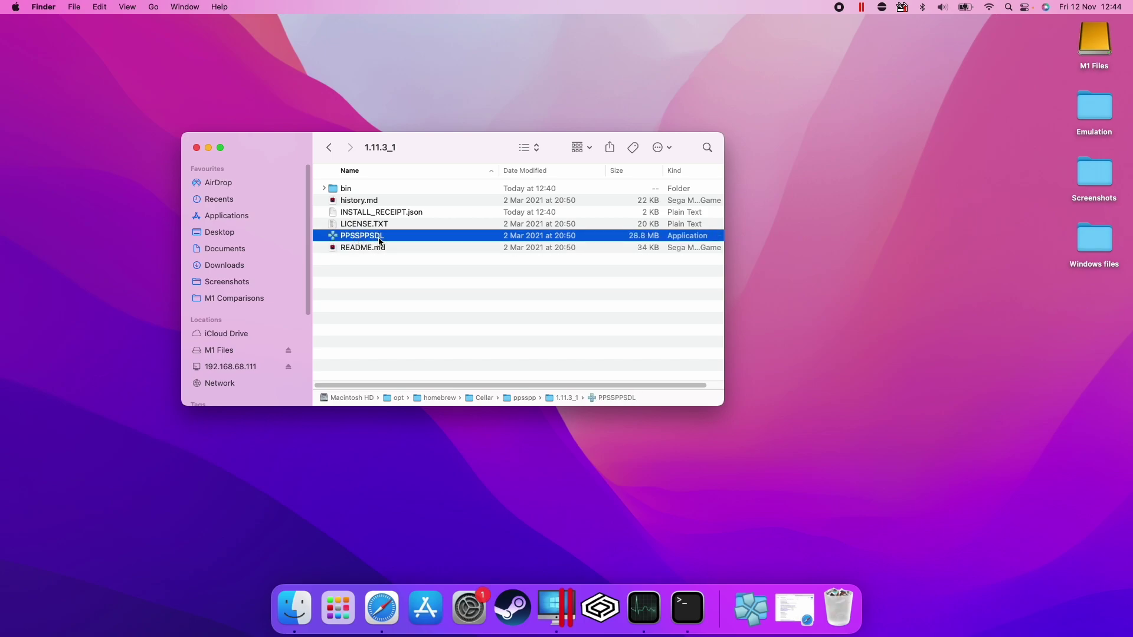
double_click(379, 237)
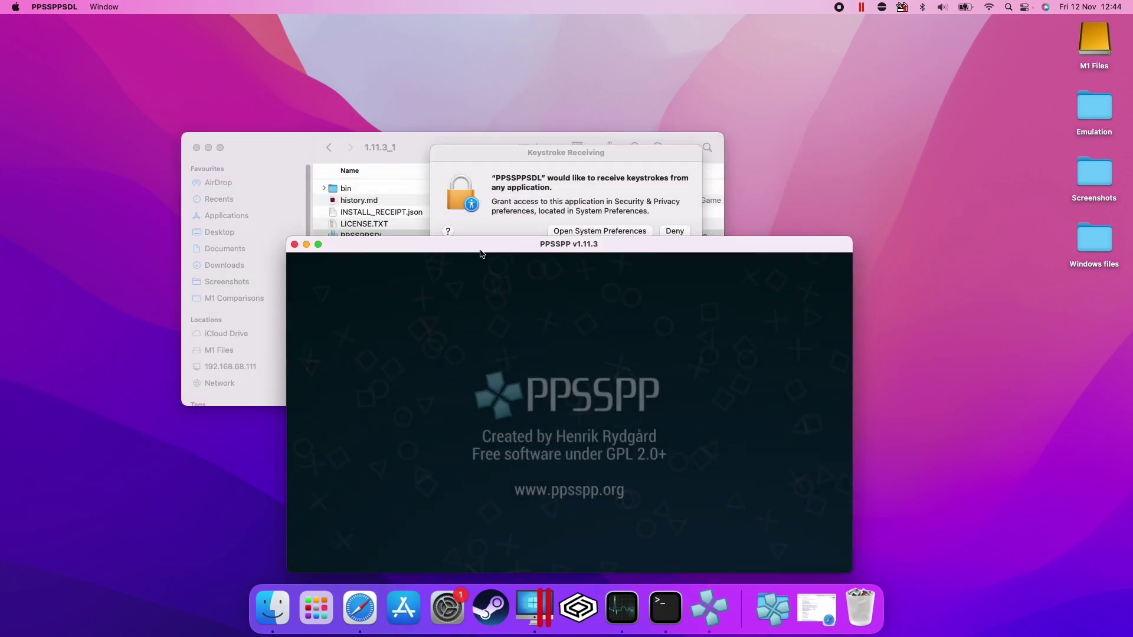
click(596, 232)
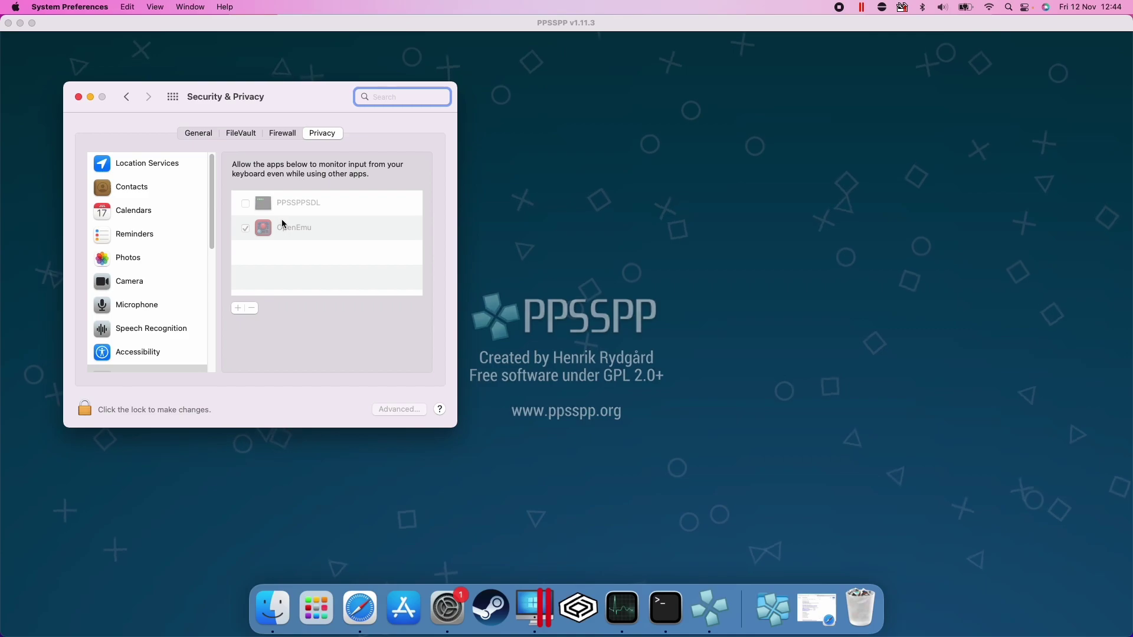
Step: Unlock the Security & Privacy preferences, allow PPSSPPSDL to monitor keyboard input, and close System Preferences
click(85, 409)
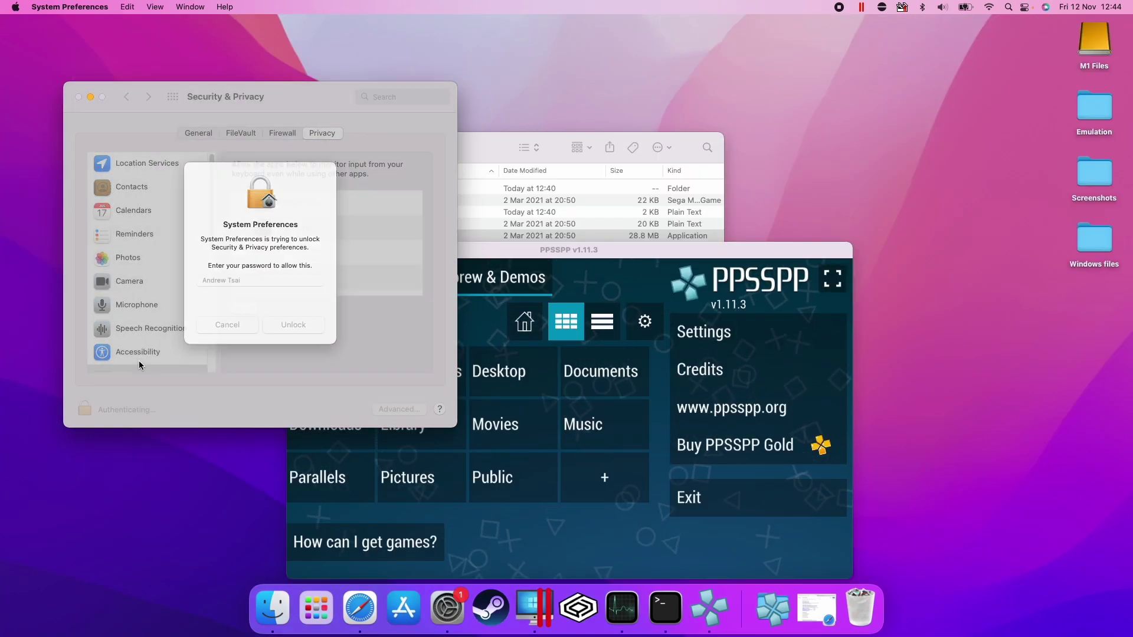
click(255, 206)
click(246, 204)
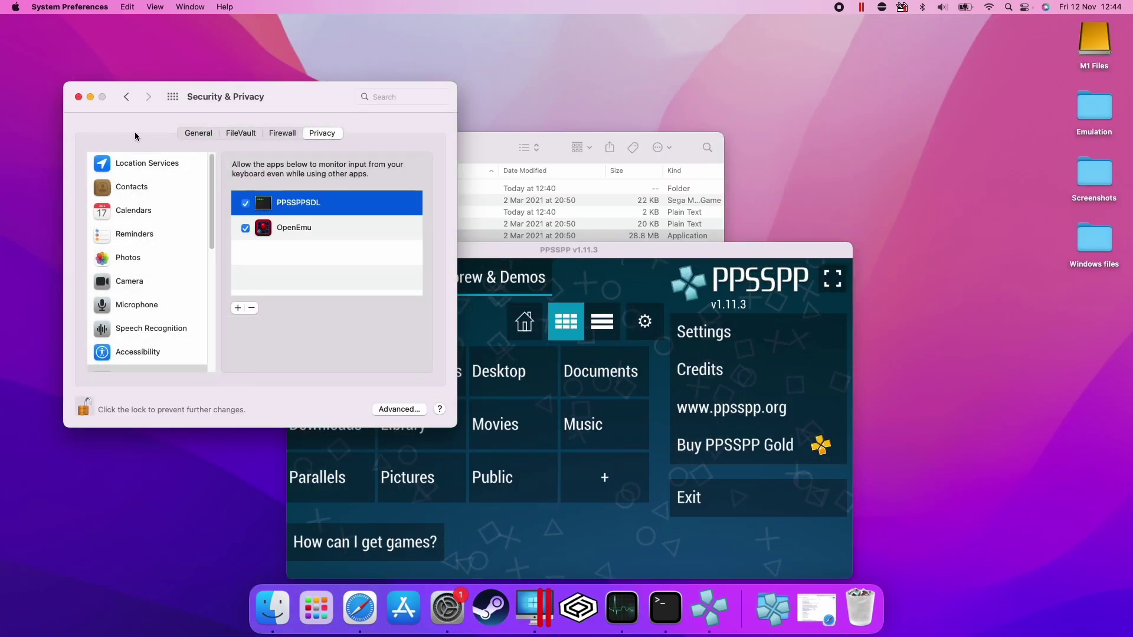
click(82, 100)
Step: Move and enlarge the PPSSPP window, and show the file info for PPSSPPSDL in the 1.11.3_1 folder
drag(445, 249, 460, 109)
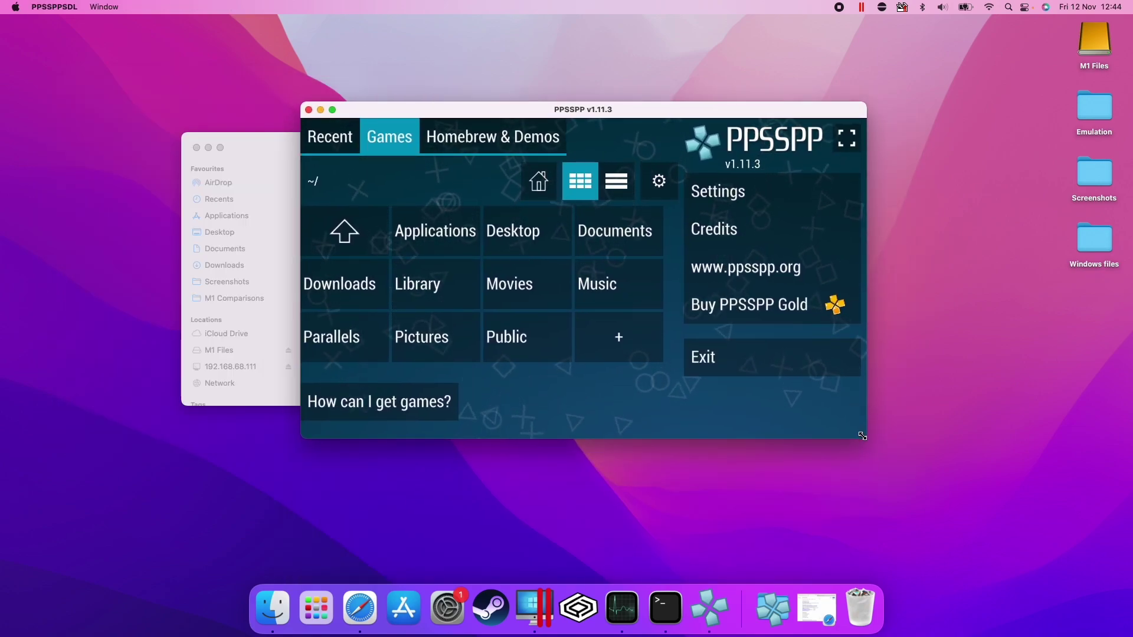
drag(862, 436, 1001, 527)
click(289, 161)
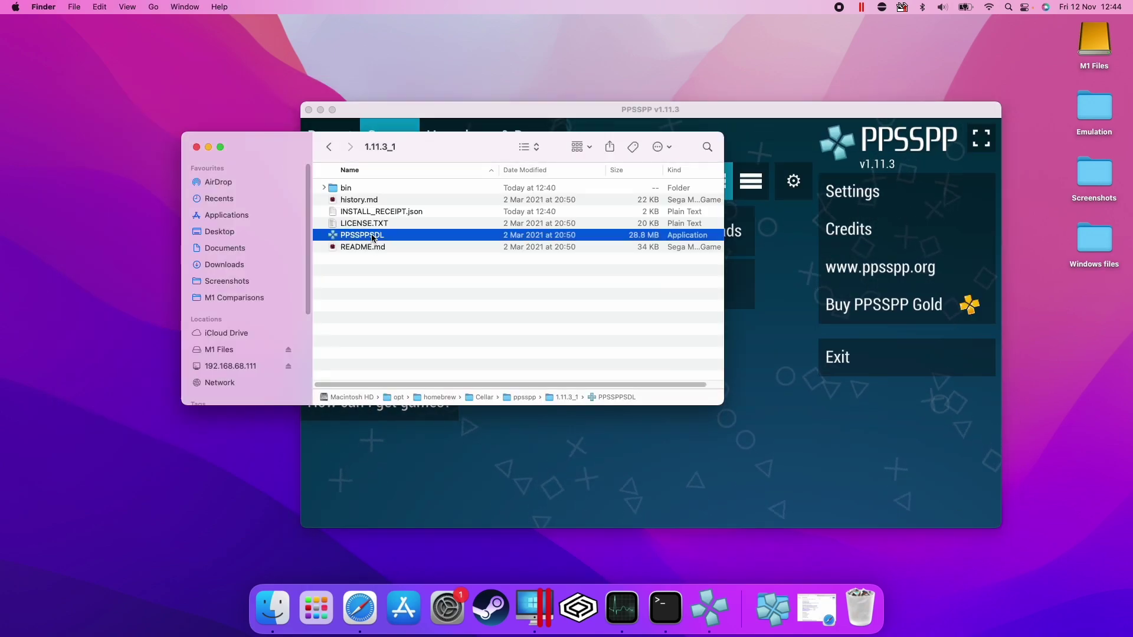
right_click(371, 238)
click(430, 295)
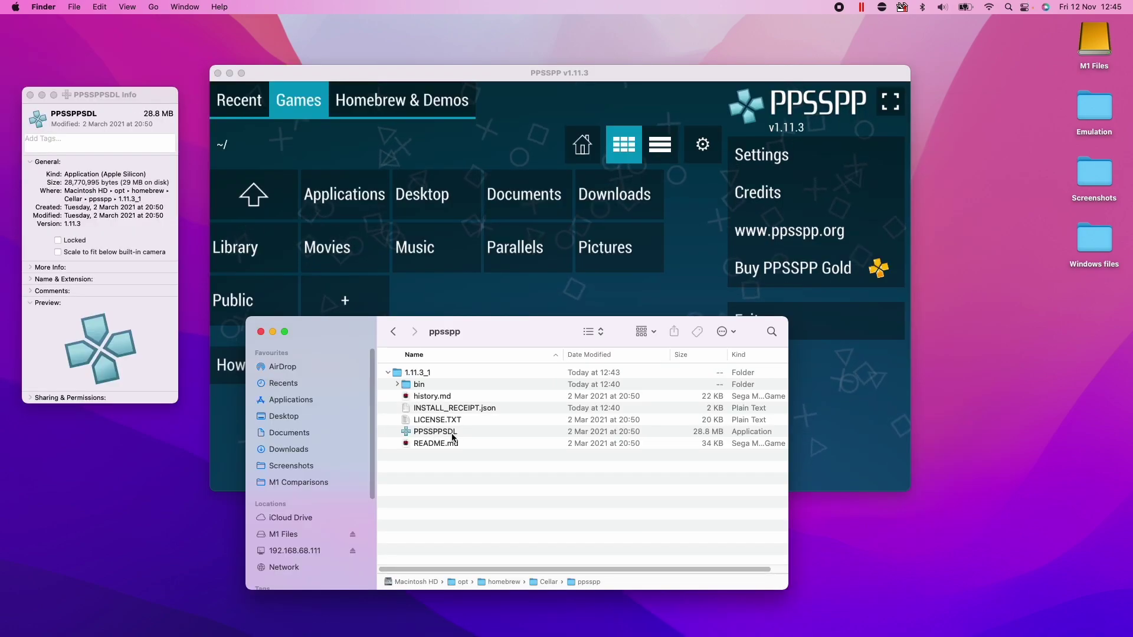
Step: Place an alias of the PPSSPPSDL application on the desktop and close the Finder window
click(396, 428)
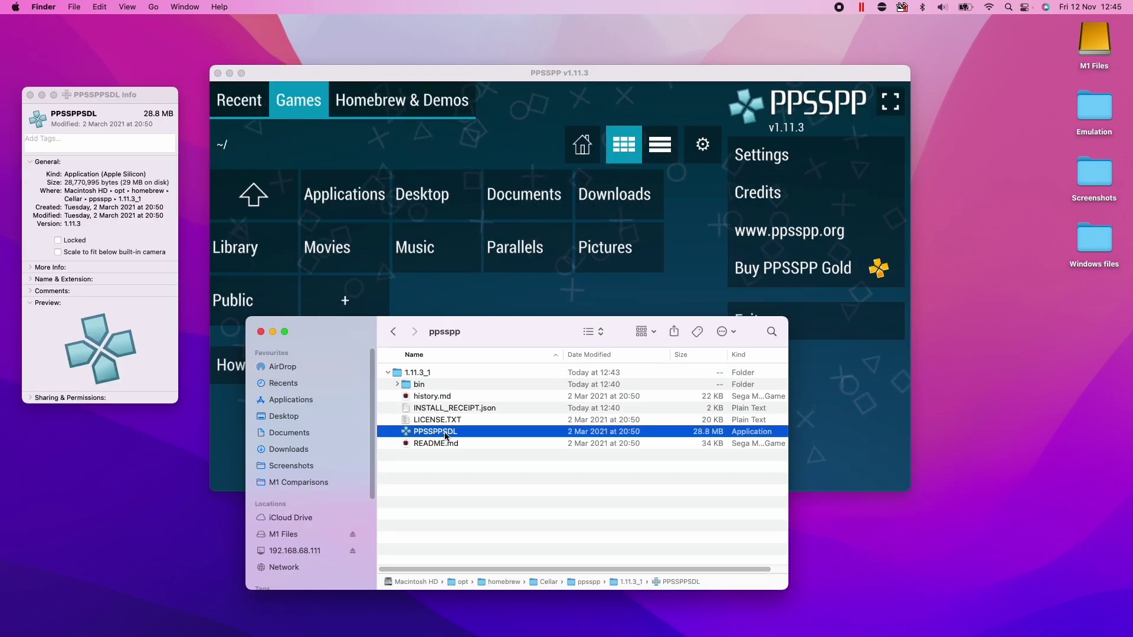
drag(445, 436, 1088, 348)
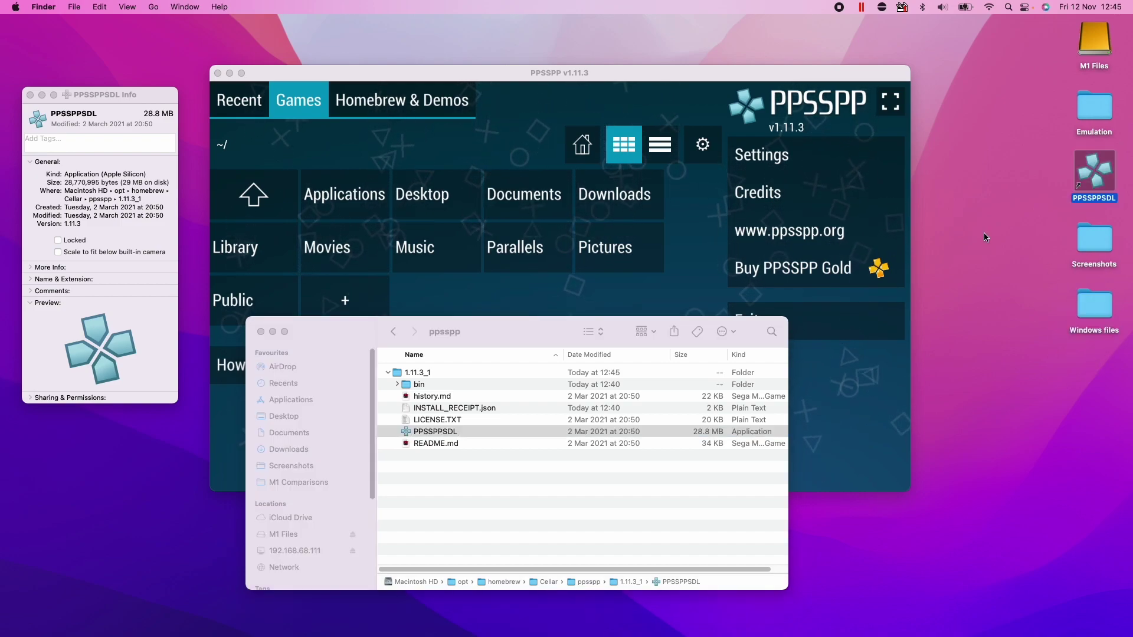
drag(1096, 172, 1087, 339)
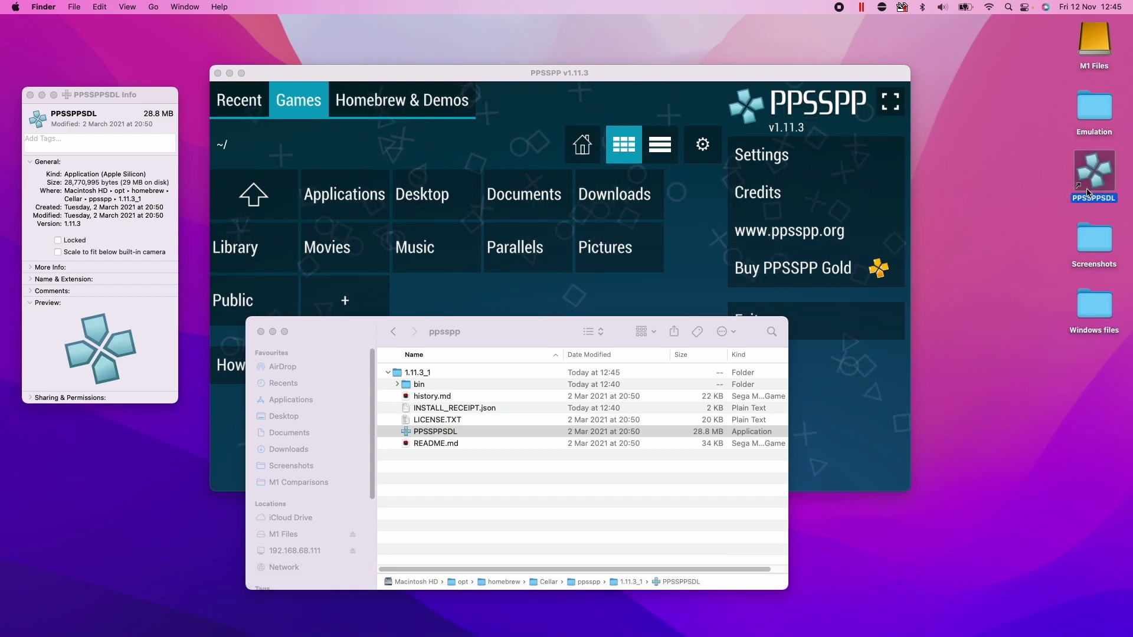
click(263, 332)
click(519, 331)
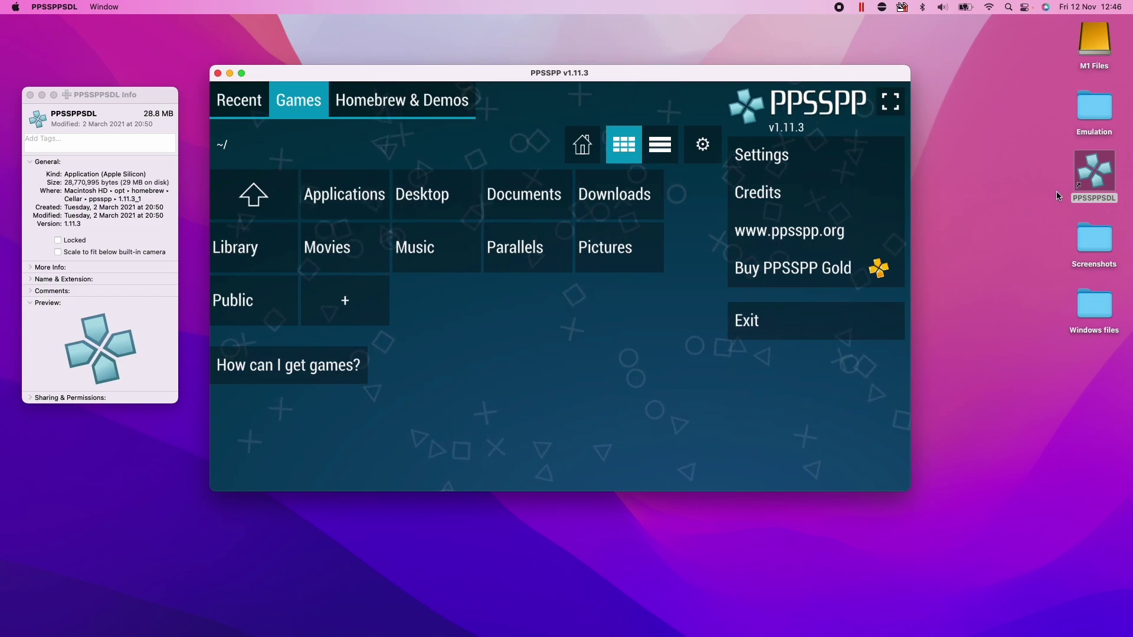
Step: Browse to the ~/Desktop/Emulation/PSP games folder in the emulator, granting it access to the Desktop folder
click(1094, 107)
click(559, 265)
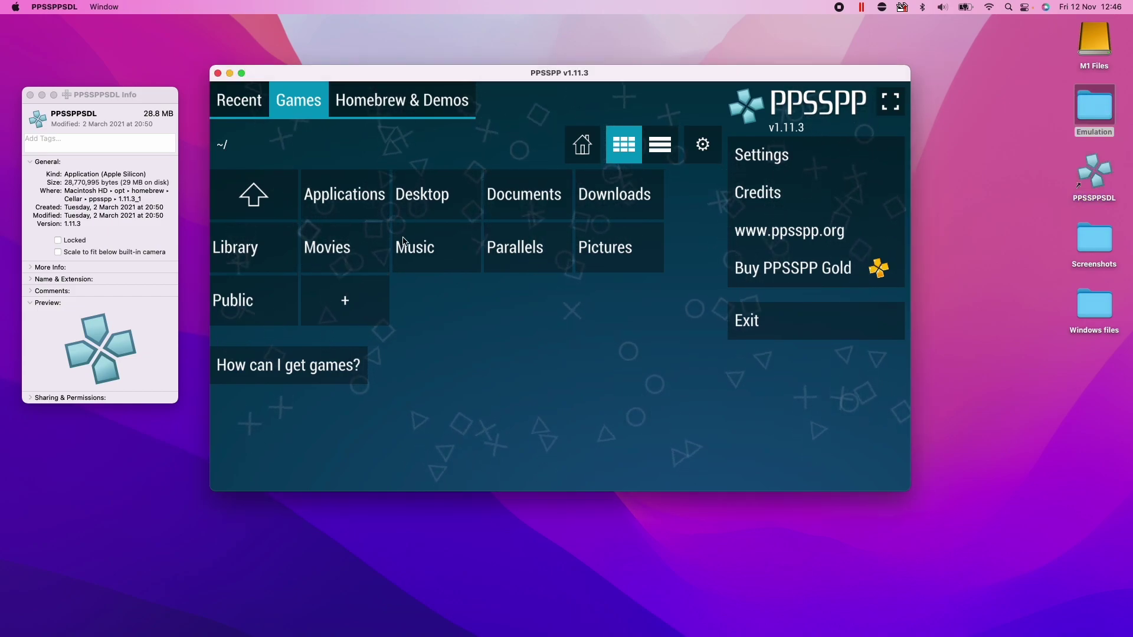
click(426, 192)
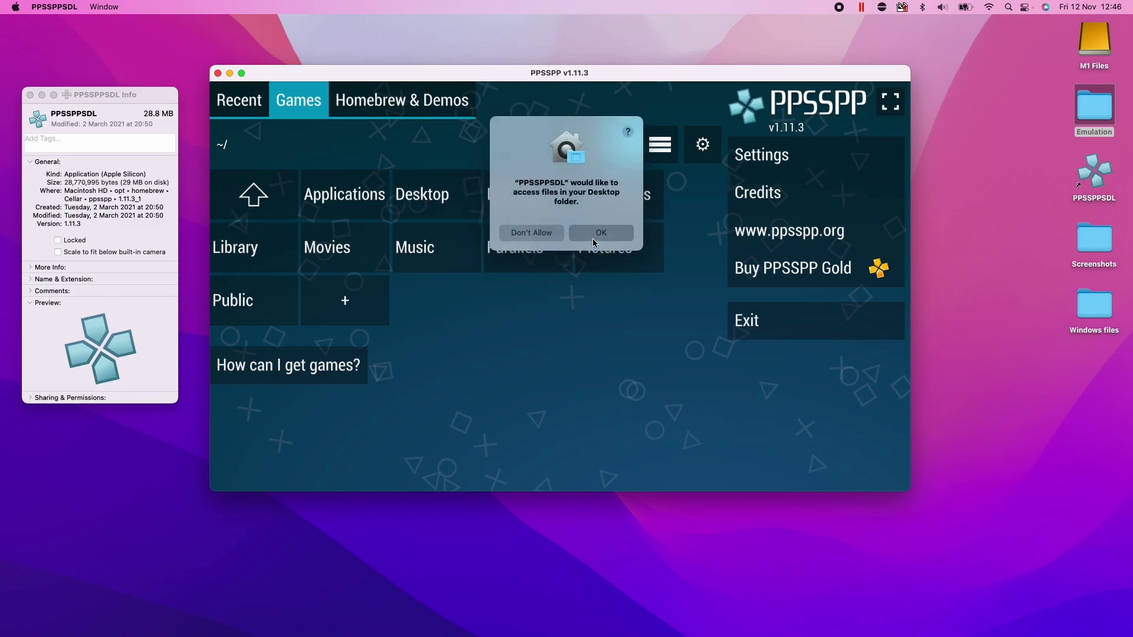
click(594, 242)
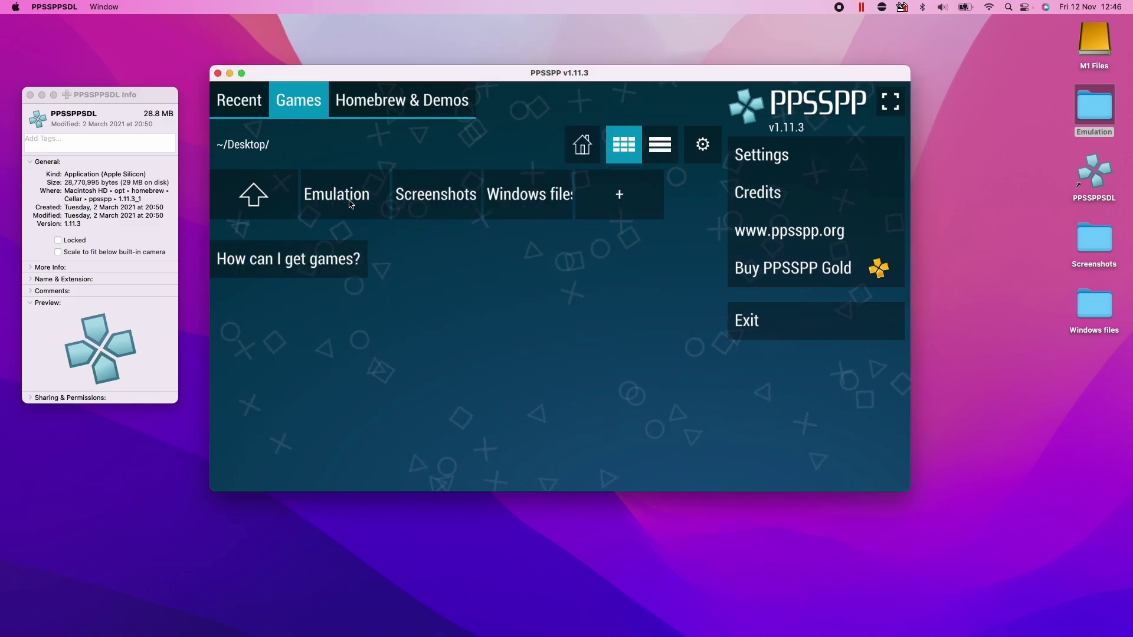
click(380, 205)
click(336, 248)
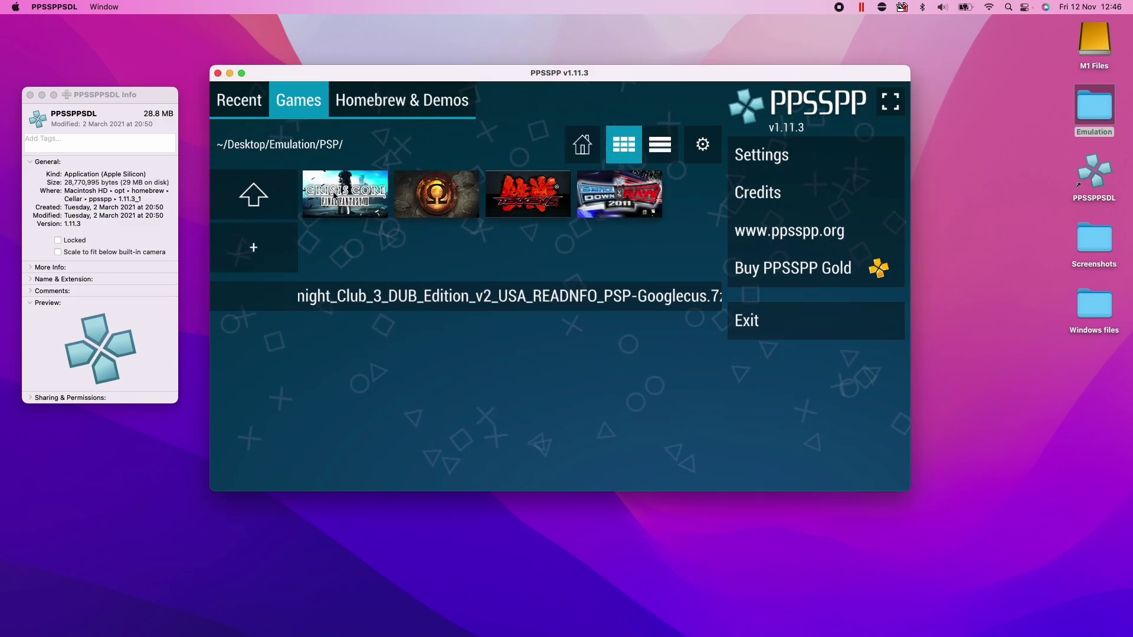
Step: Start God of War: Ghost of Sparta from the PSP folder and check the Bluetooth devices for the Xbox Wireless Controller
click(429, 213)
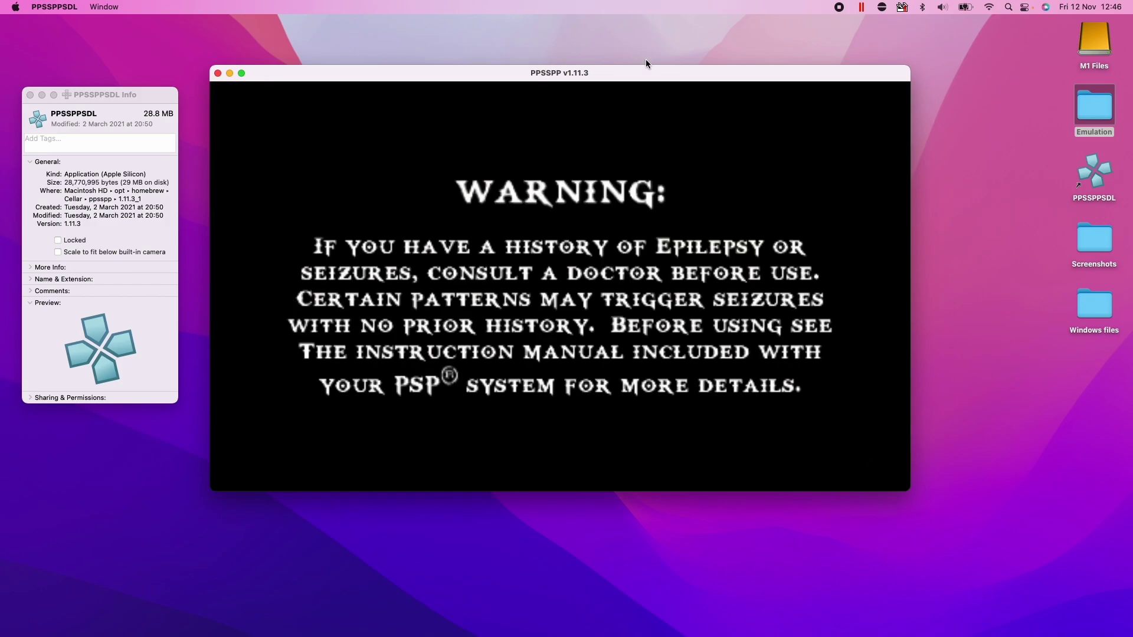
click(921, 8)
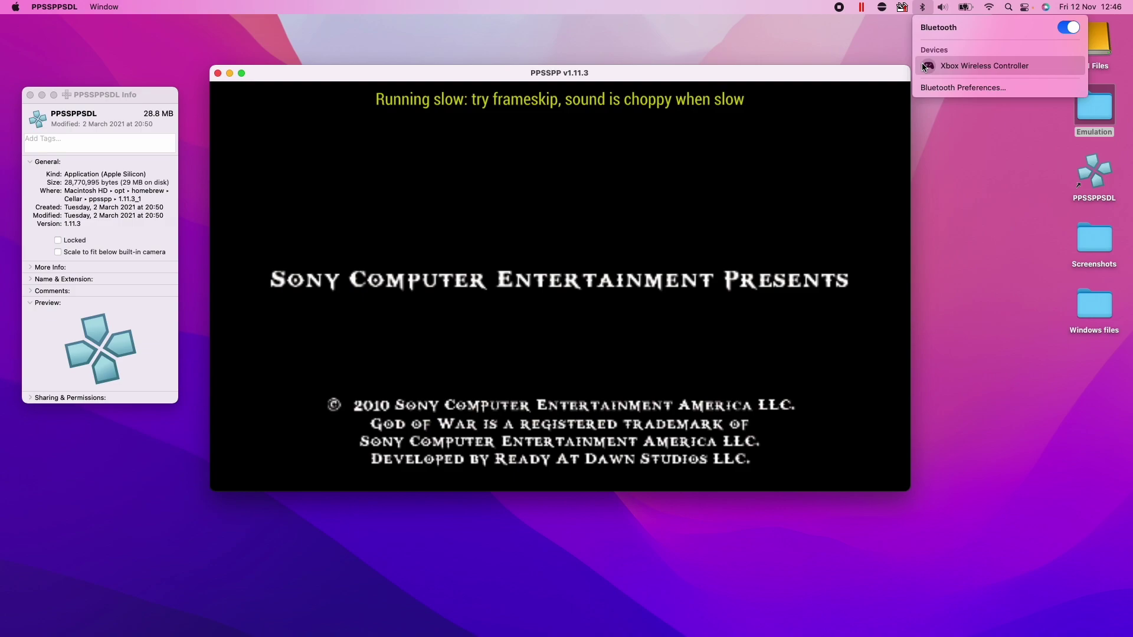
click(355, 110)
Step: Pause the game and choose Vulkan as the graphics backend in the emulator settings
key(Escape)
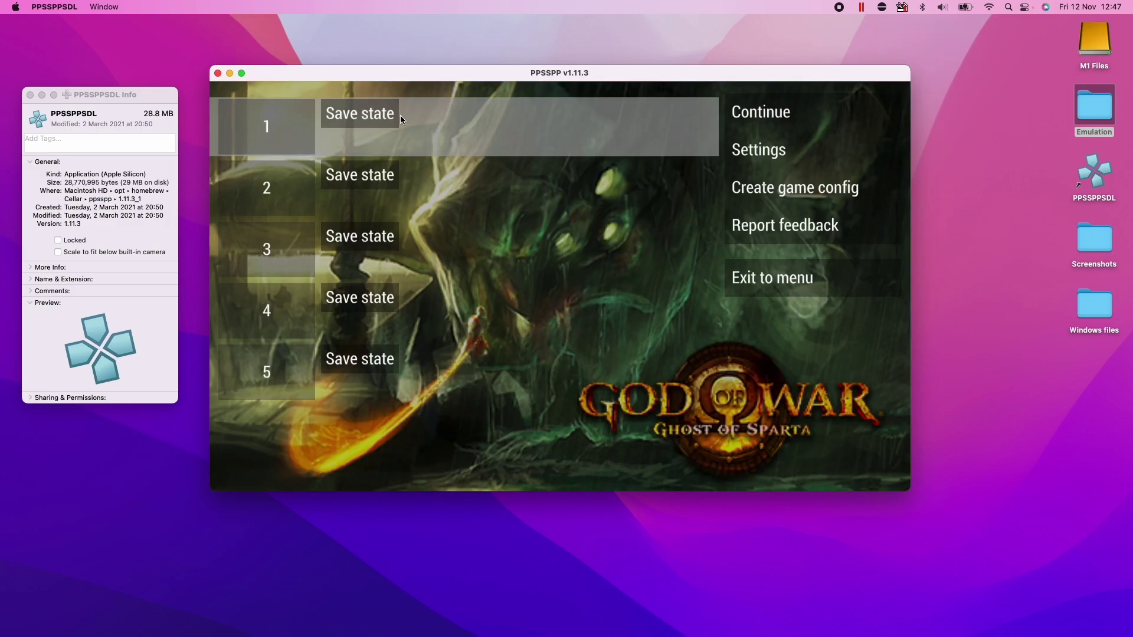
click(758, 151)
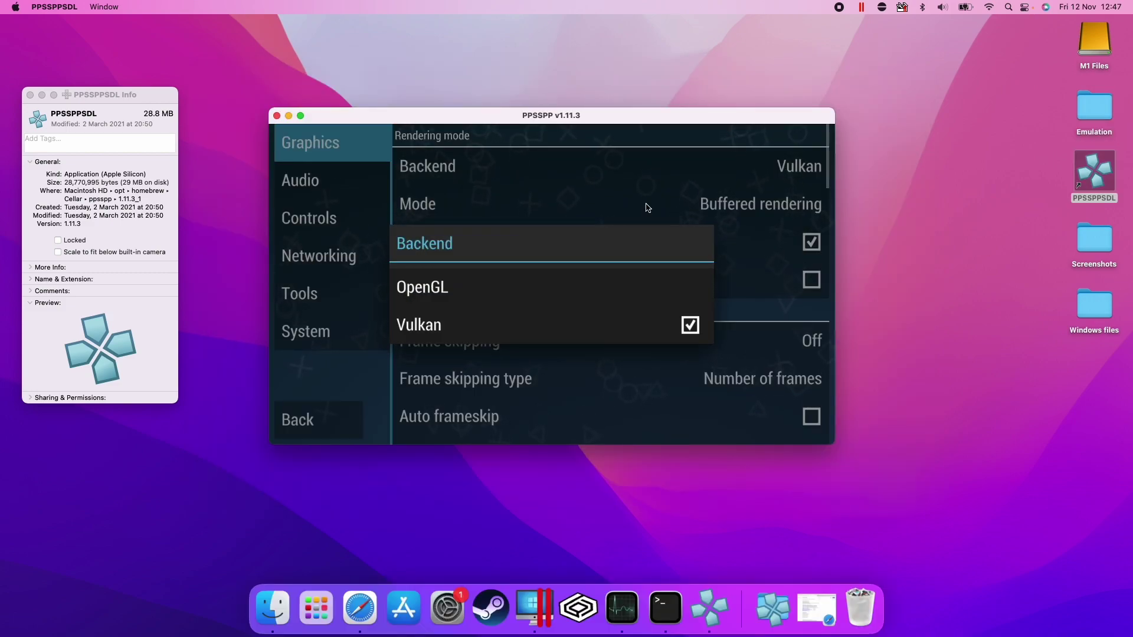
click(533, 210)
Step: Set the Show FPS counter option to Both in the Graphics settings and return to the main screen
scroll(677, 254, down, 10)
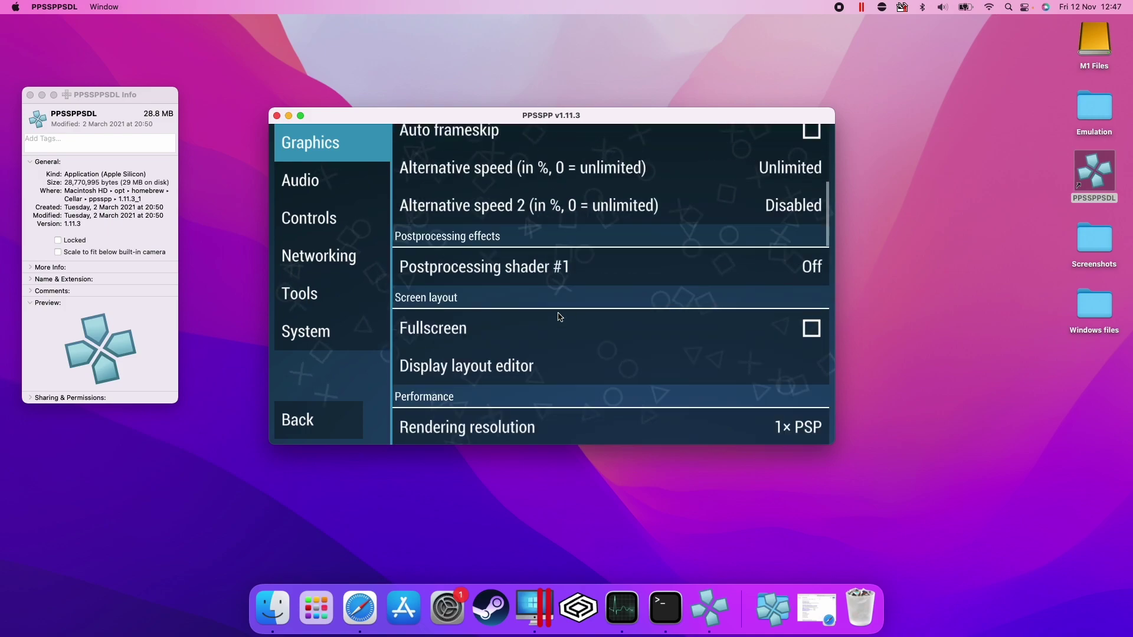
click(414, 335)
click(427, 373)
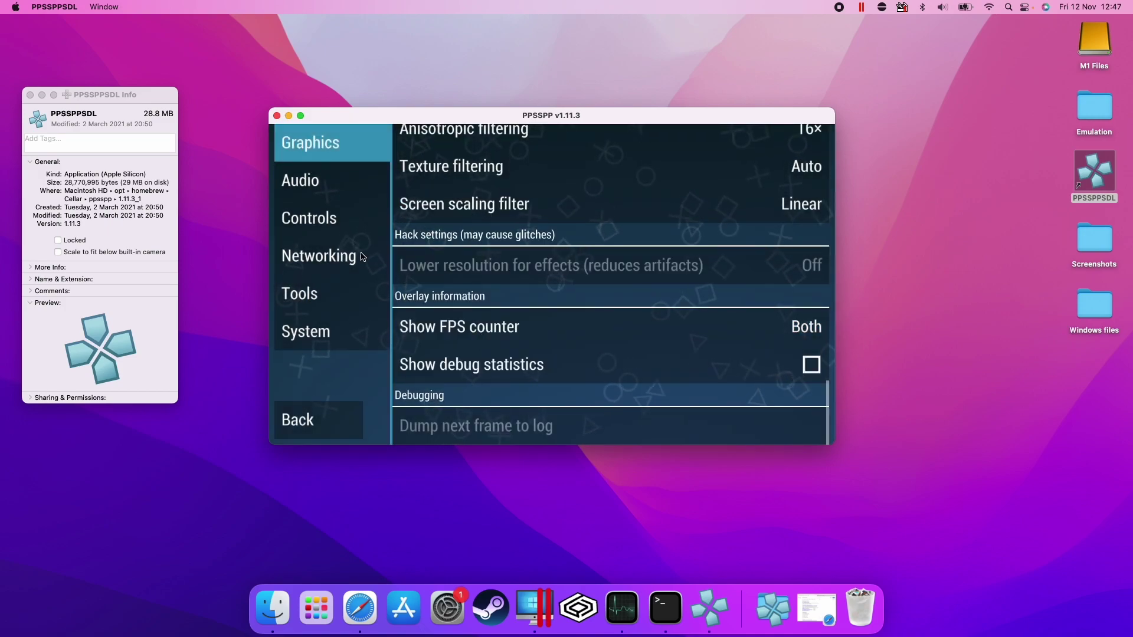
click(298, 420)
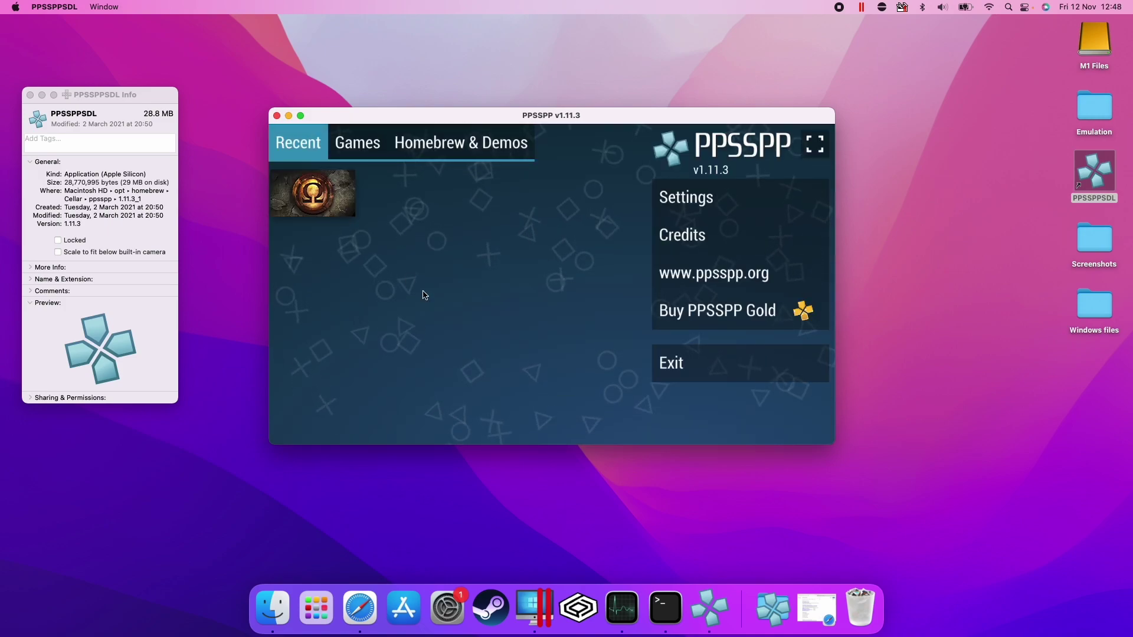
Step: Start God of War: Ghost of Sparta from the recent games and switch it to full screen
key(Return)
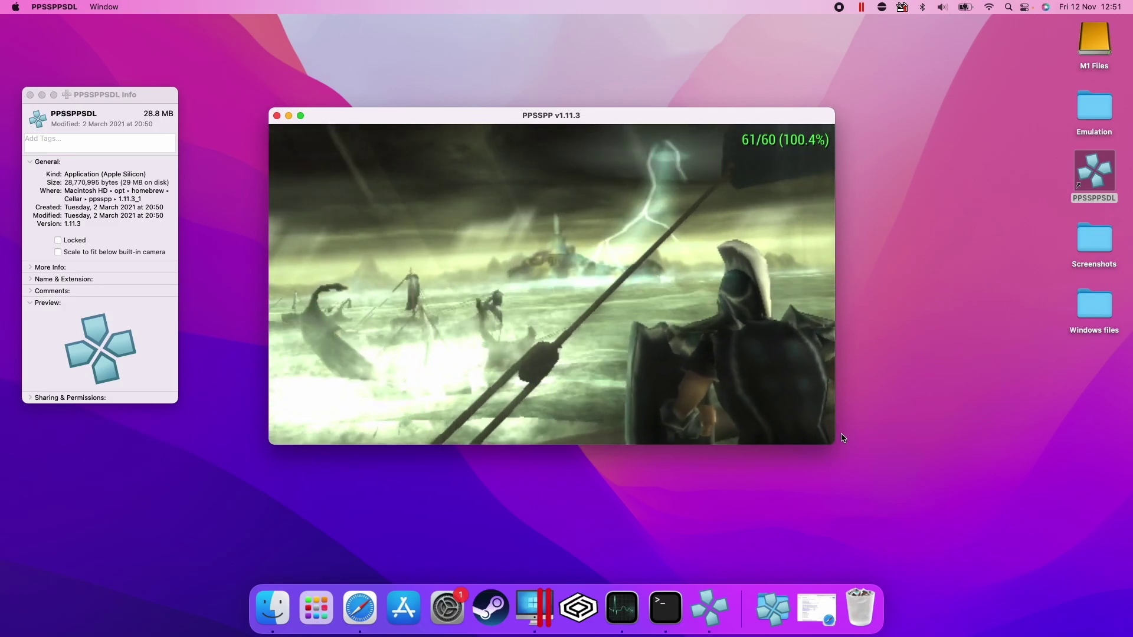
key(Escape)
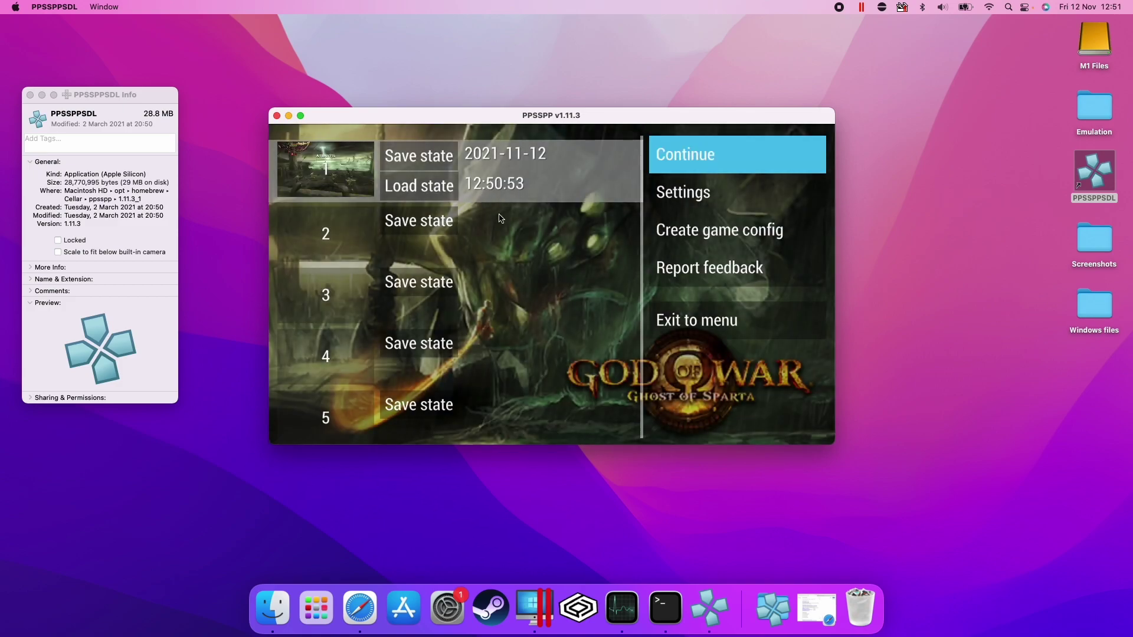
click(301, 118)
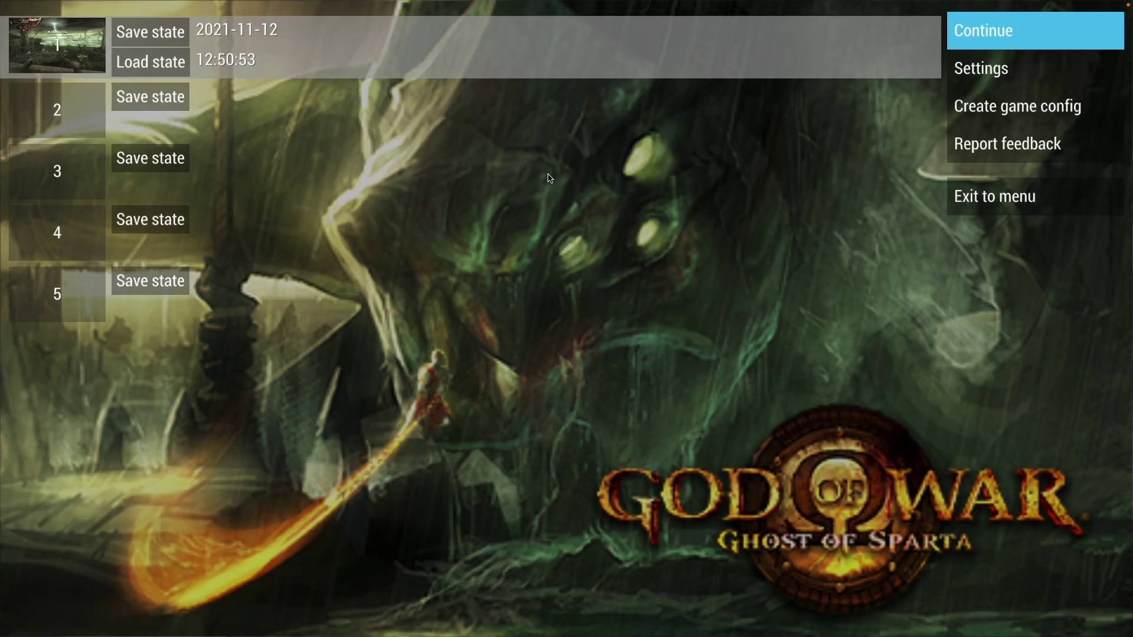
key(Escape)
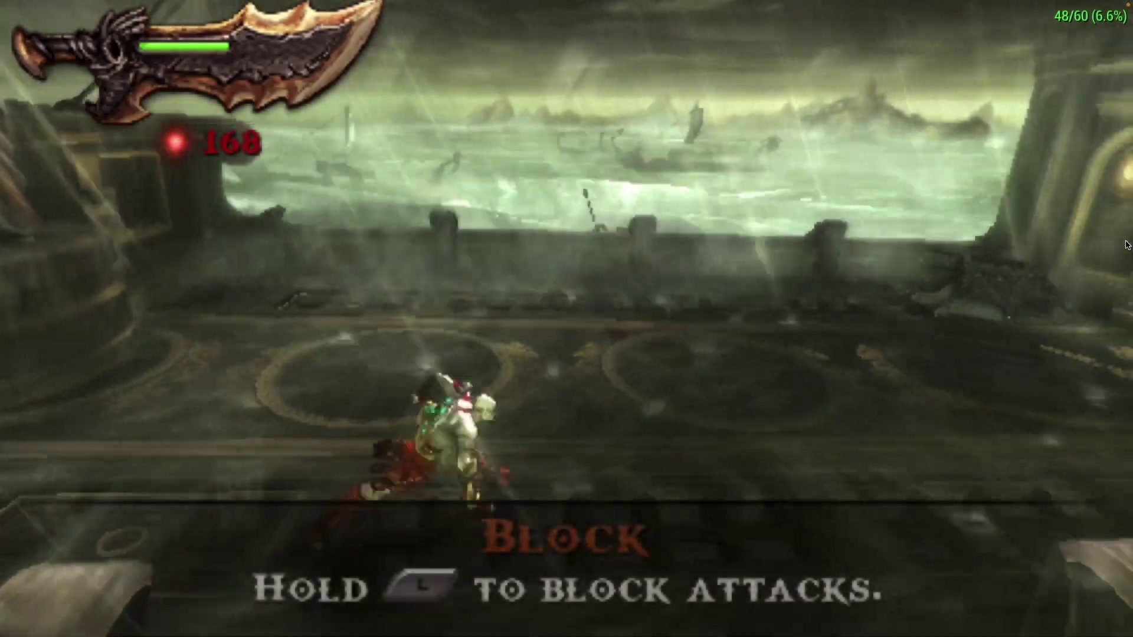
Step: Pause the game, raise the rendering resolution in the Graphics settings and resume playing
key(Escape)
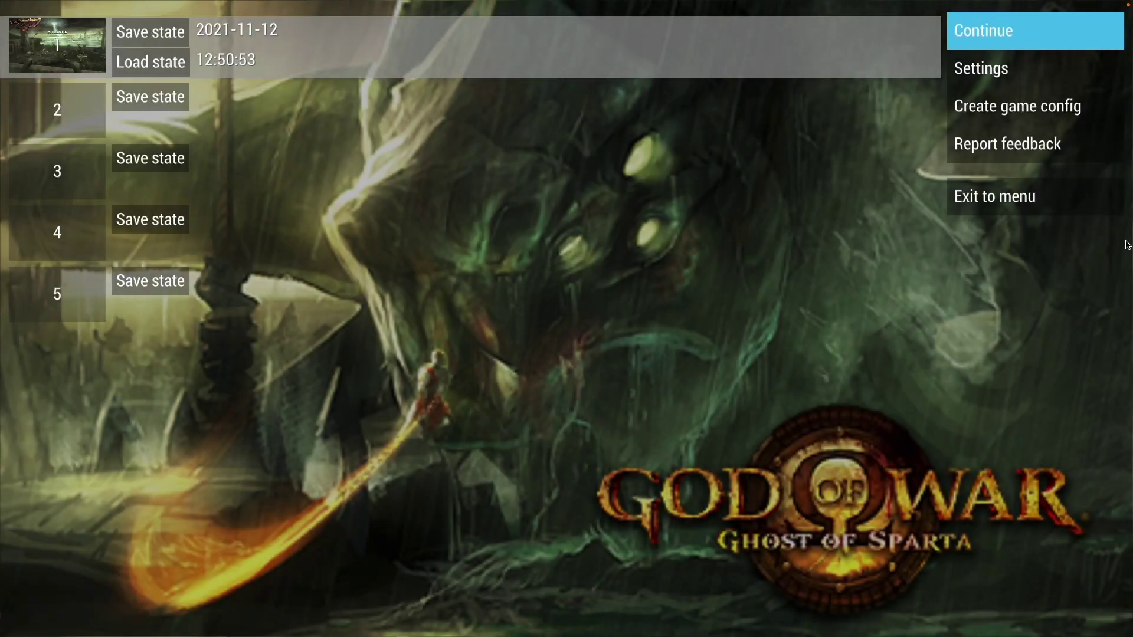
key(Down)
key(Return)
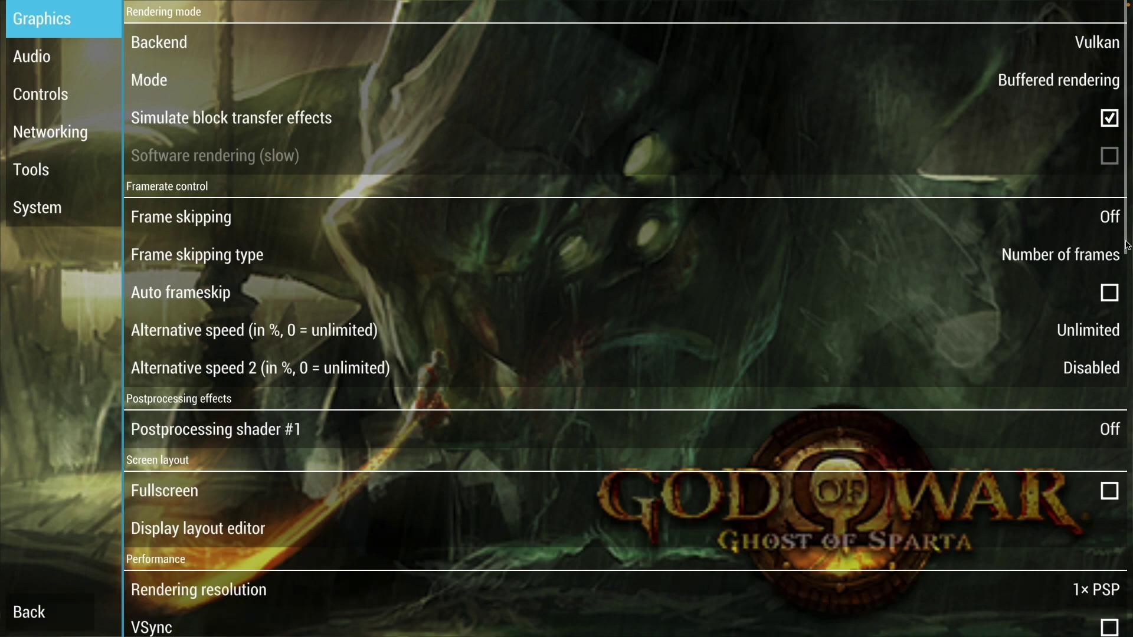
key(Right)
key(Down)
key(Down)
key(Down)
key(Down)
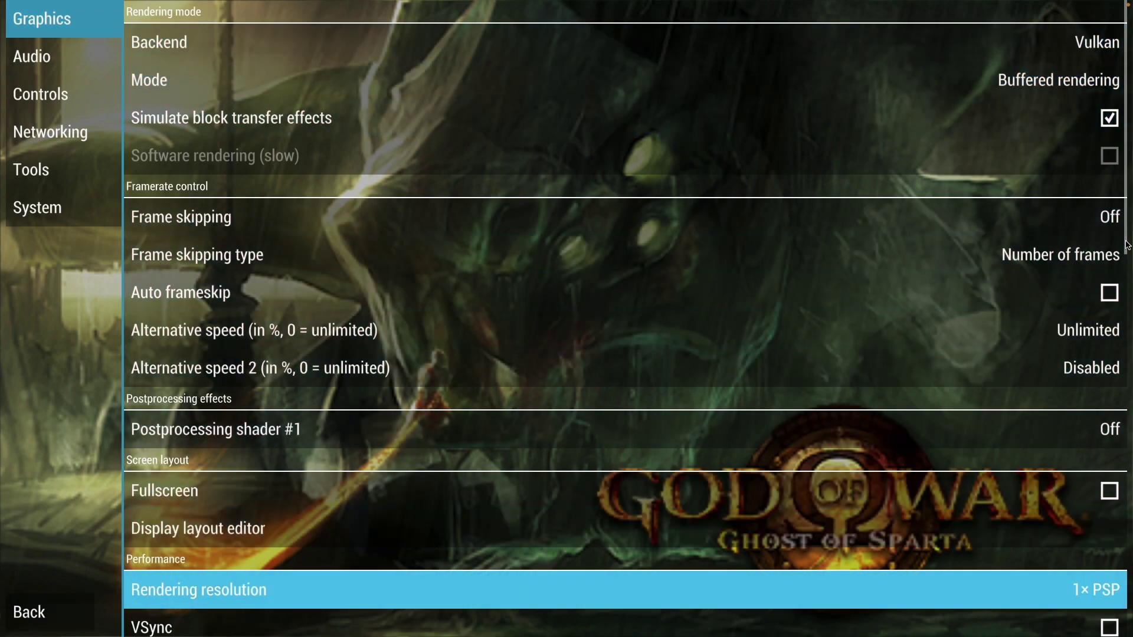
key(Return)
key(Return)
key(Escape)
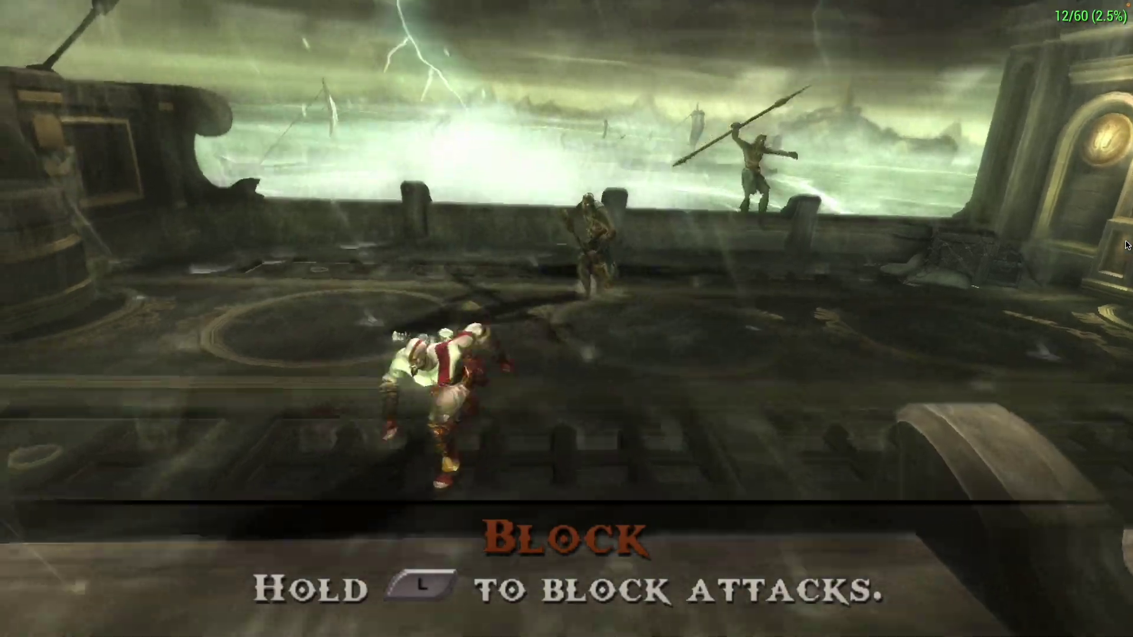